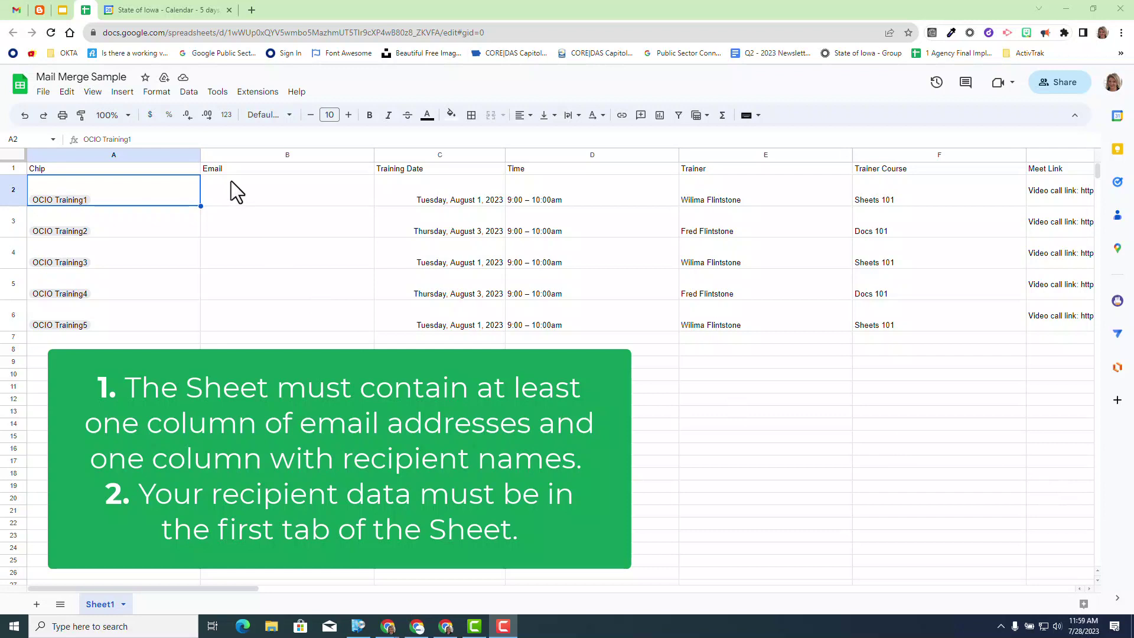
- Review the Email column and row 2's training date, time, trainer, course and meet link
{"action": "left_click", "coordinate": [232, 171]}
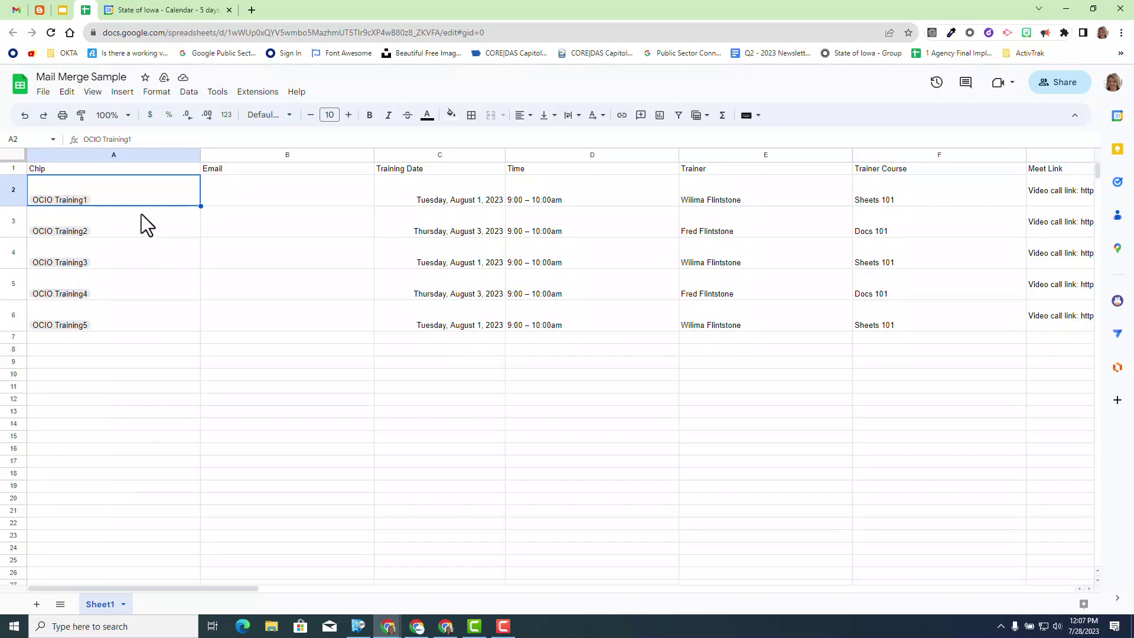
{"action": "left_click", "coordinate": [456, 200]}
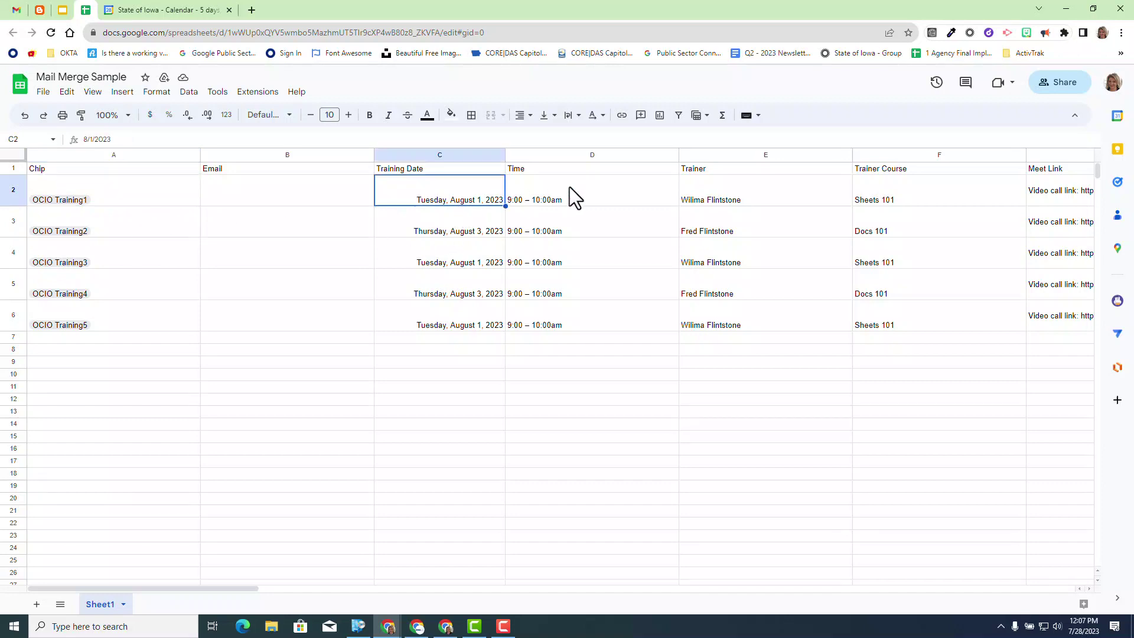
{"action": "left_click", "coordinate": [599, 205]}
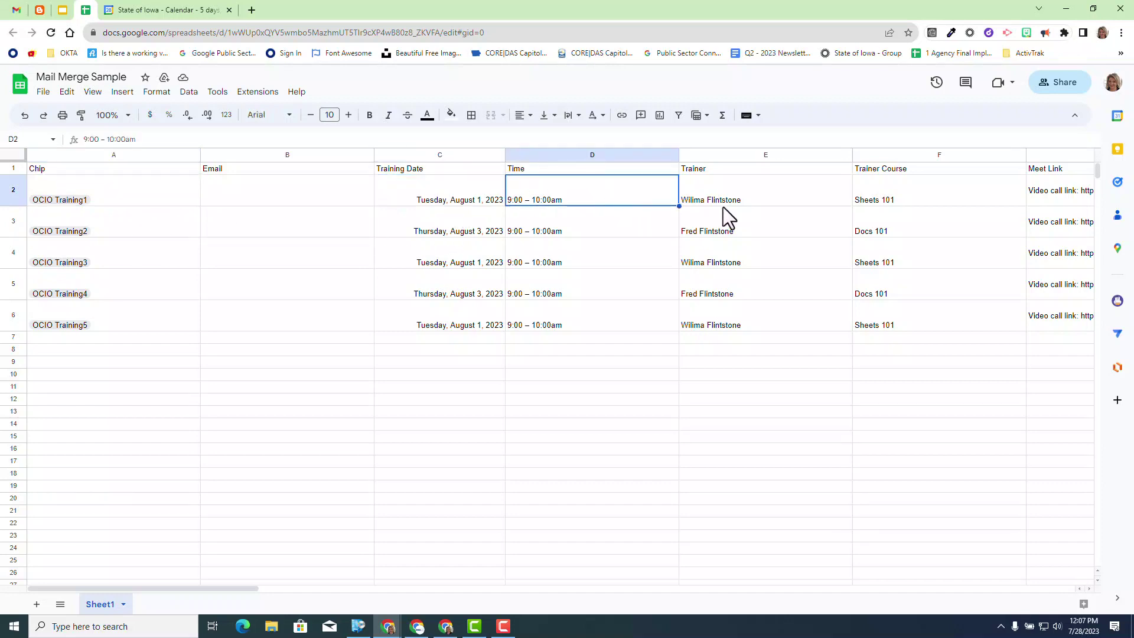
{"action": "left_click", "coordinate": [743, 196]}
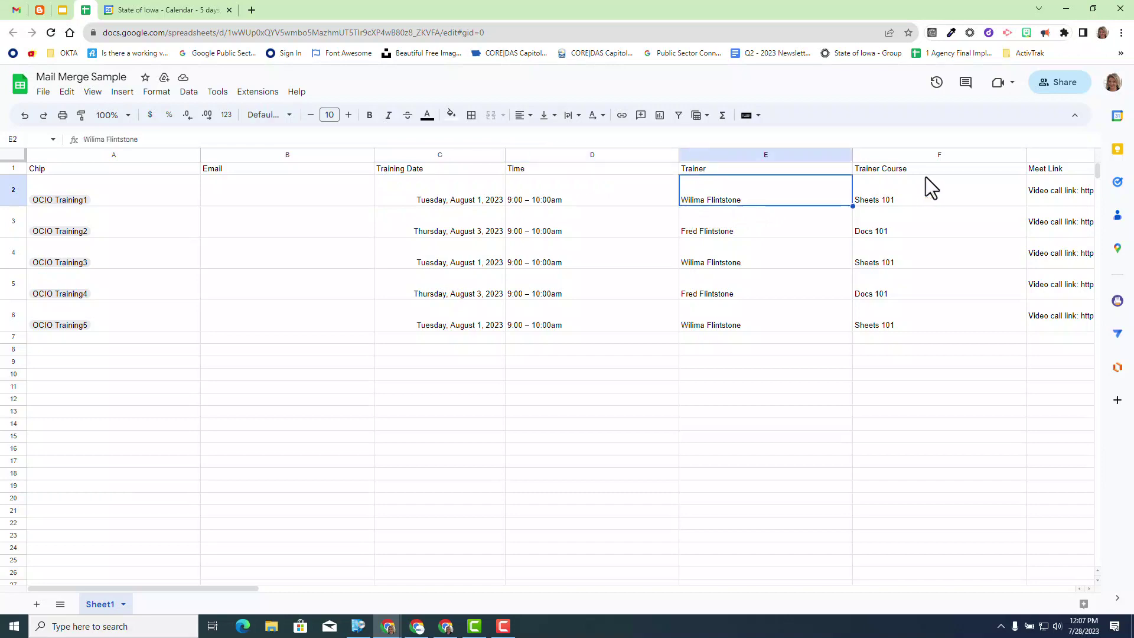
{"action": "left_click", "coordinate": [920, 194]}
{"action": "key", "text": "Right"}
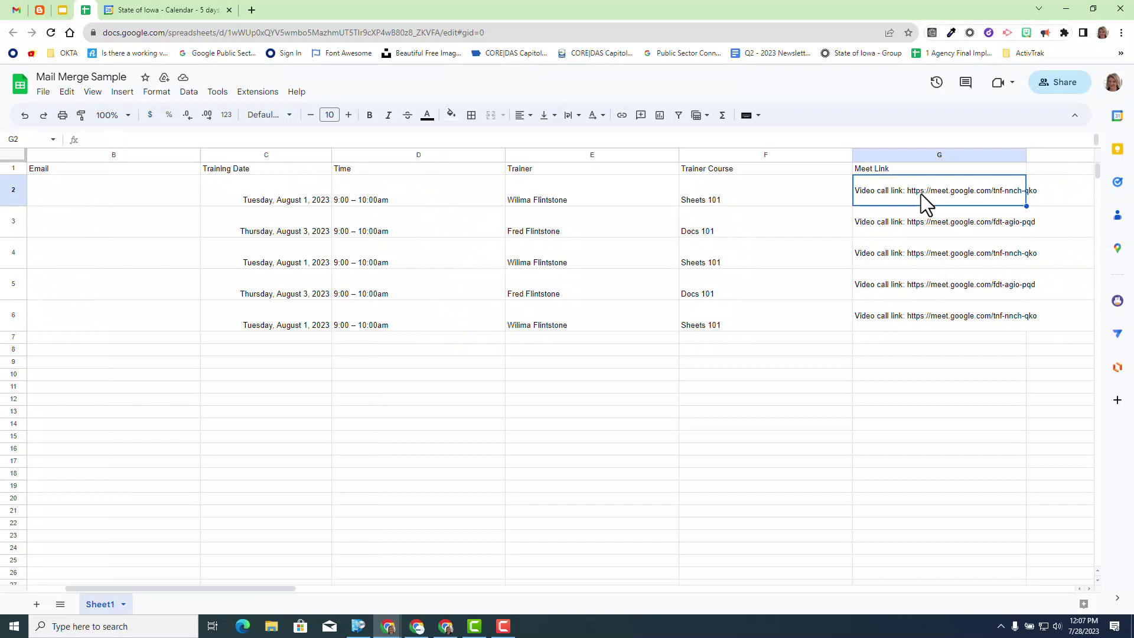
{"action": "key", "text": "Left"}
{"action": "key", "text": "Home"}
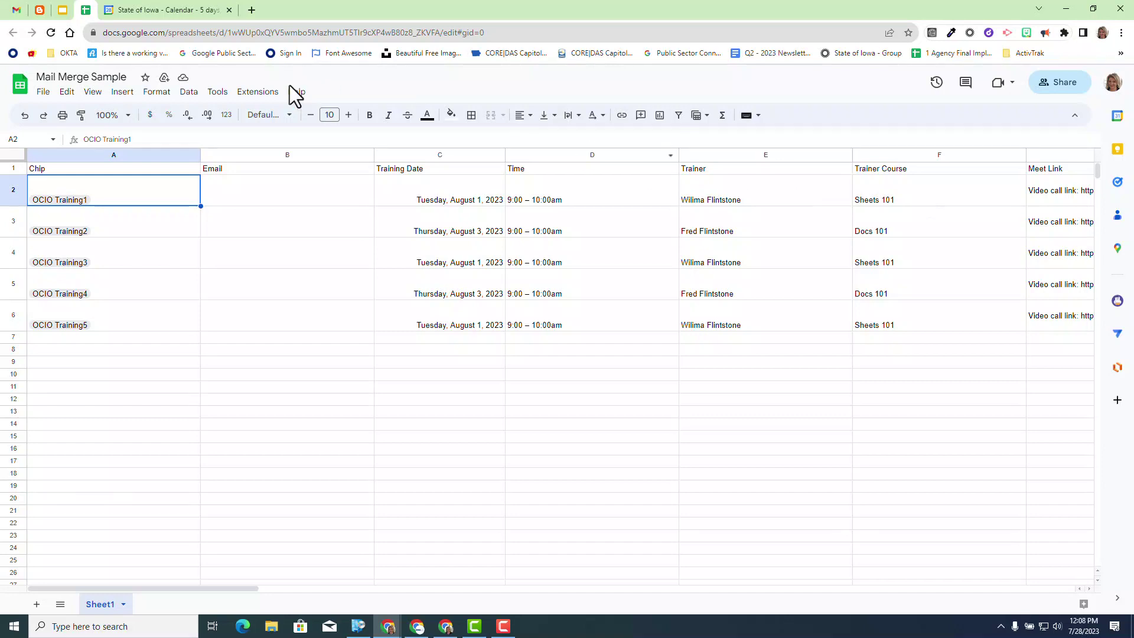
- Insert an empty column left of Training Date and head it Name in C1
{"action": "left_click", "coordinate": [388, 154]}
{"action": "right_click", "coordinate": [383, 152]}
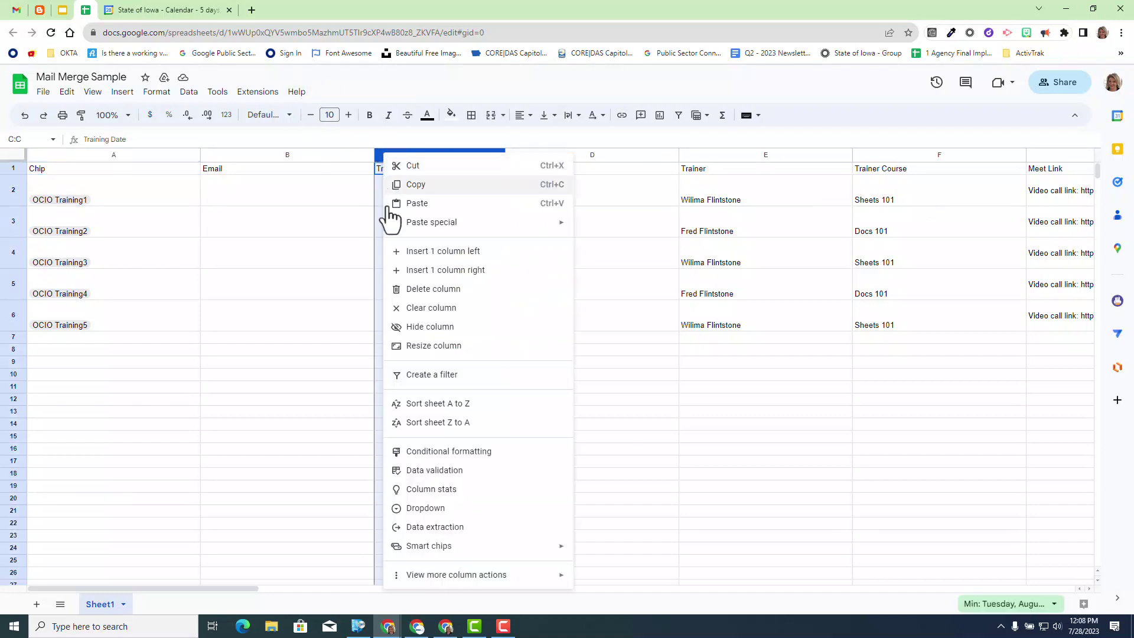
{"action": "left_click", "coordinate": [420, 250]}
{"action": "left_click", "coordinate": [405, 172]}
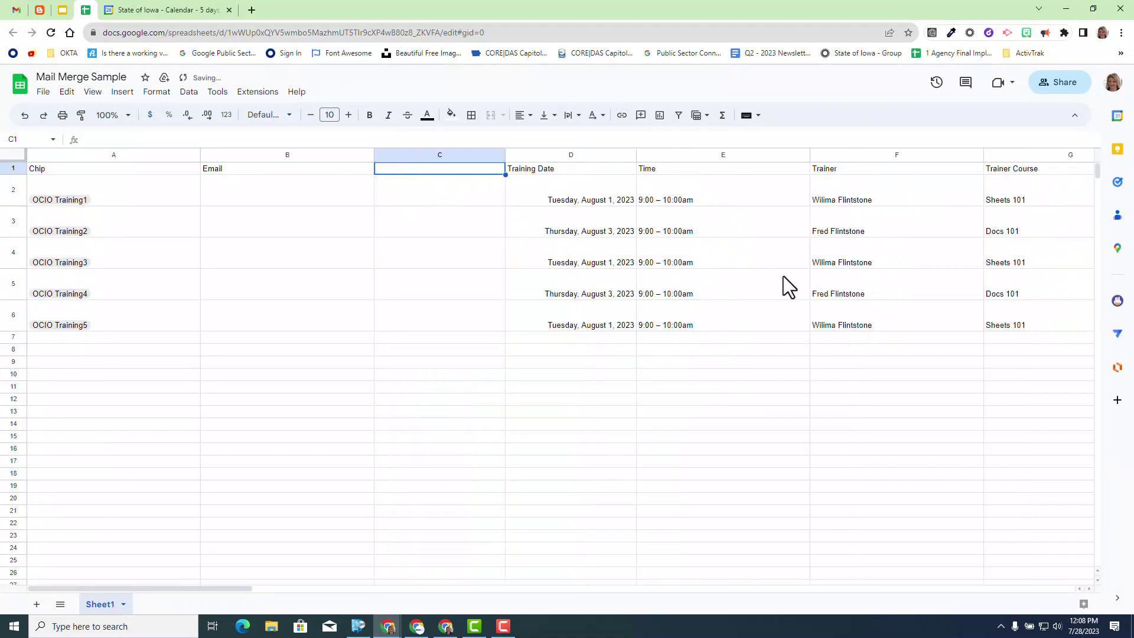
{"action": "type", "text": "Name"}
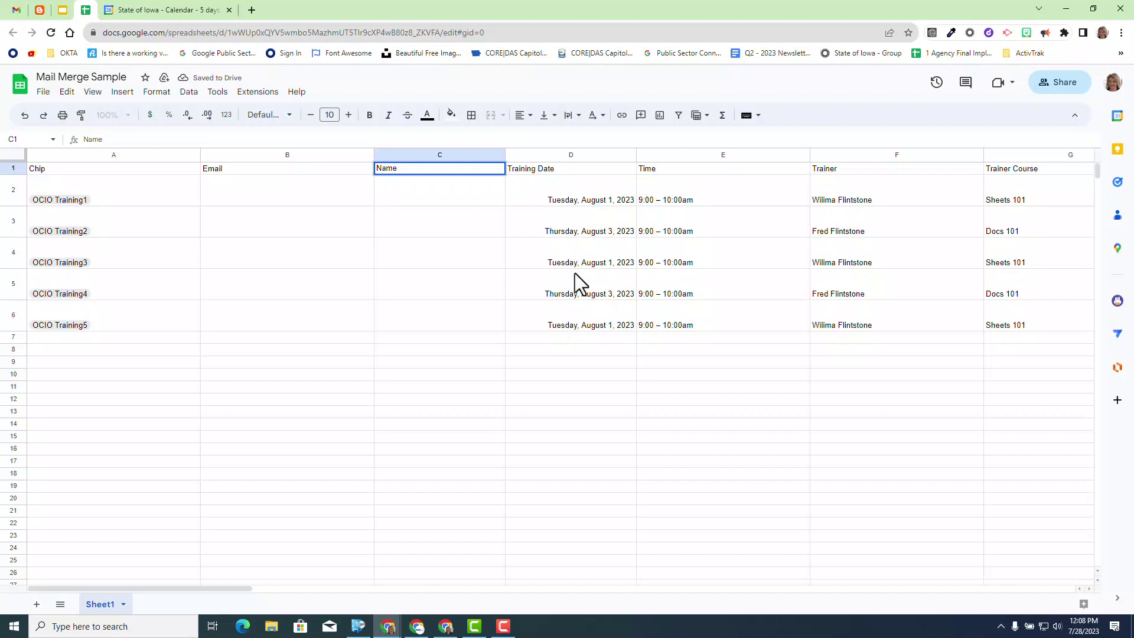
{"action": "left_click", "coordinate": [312, 250]}
{"action": "left_click", "coordinate": [105, 193]}
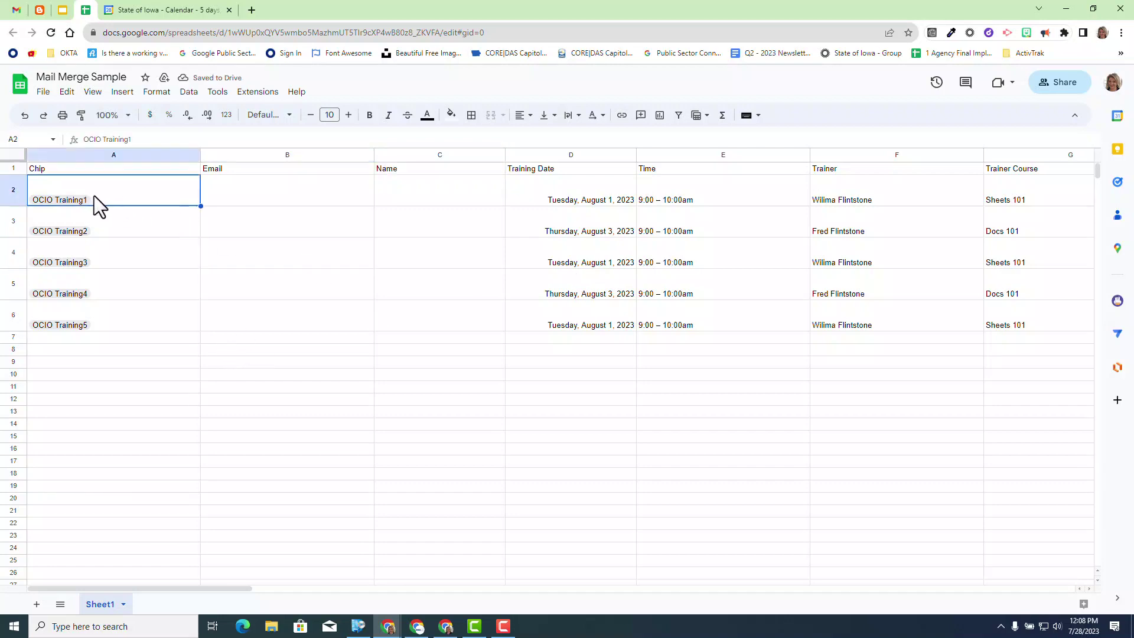
- Use Data extraction on the A2 chip to pull its Email and Name into row 2
{"action": "right_click", "coordinate": [93, 197]}
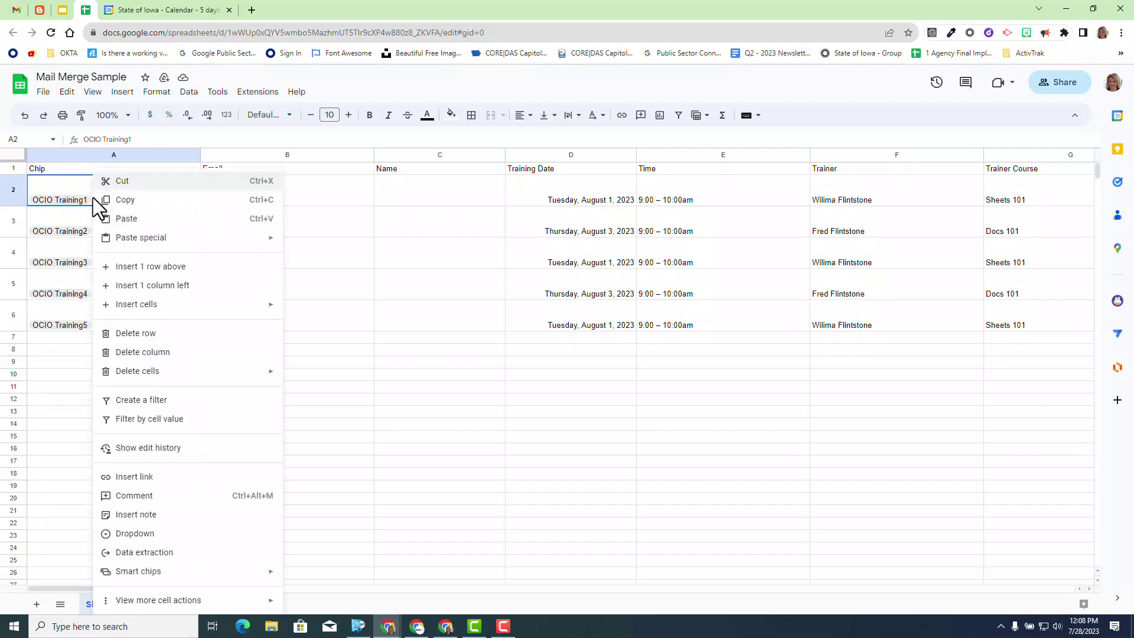
{"action": "left_click", "coordinate": [142, 554]}
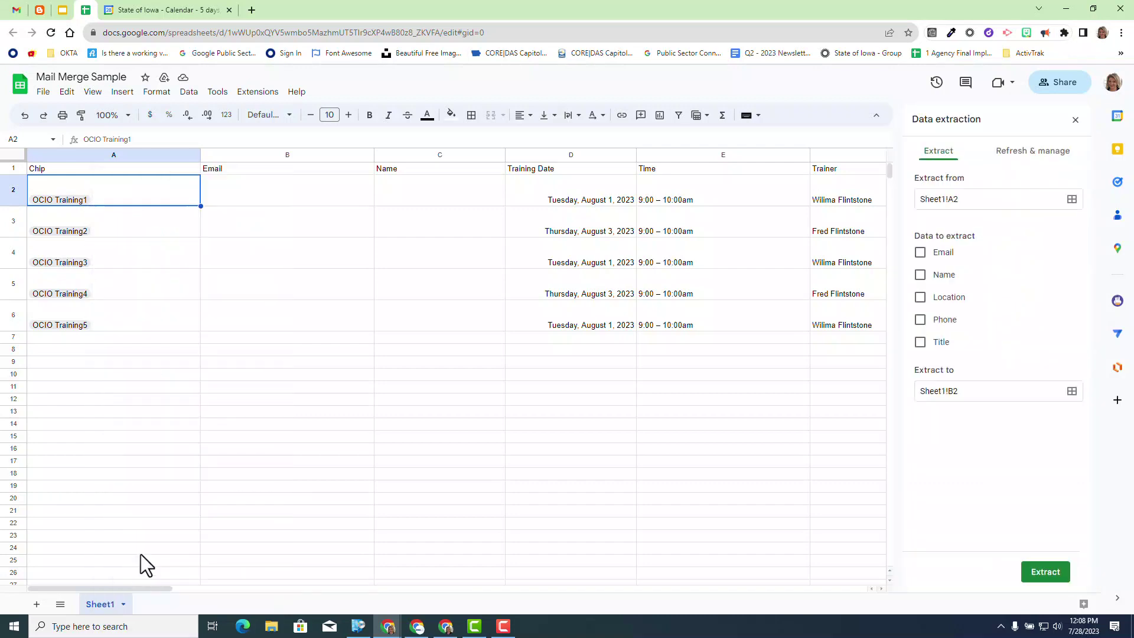
{"action": "left_click", "coordinate": [921, 254]}
{"action": "left_click", "coordinate": [921, 276]}
{"action": "left_click", "coordinate": [1056, 574]}
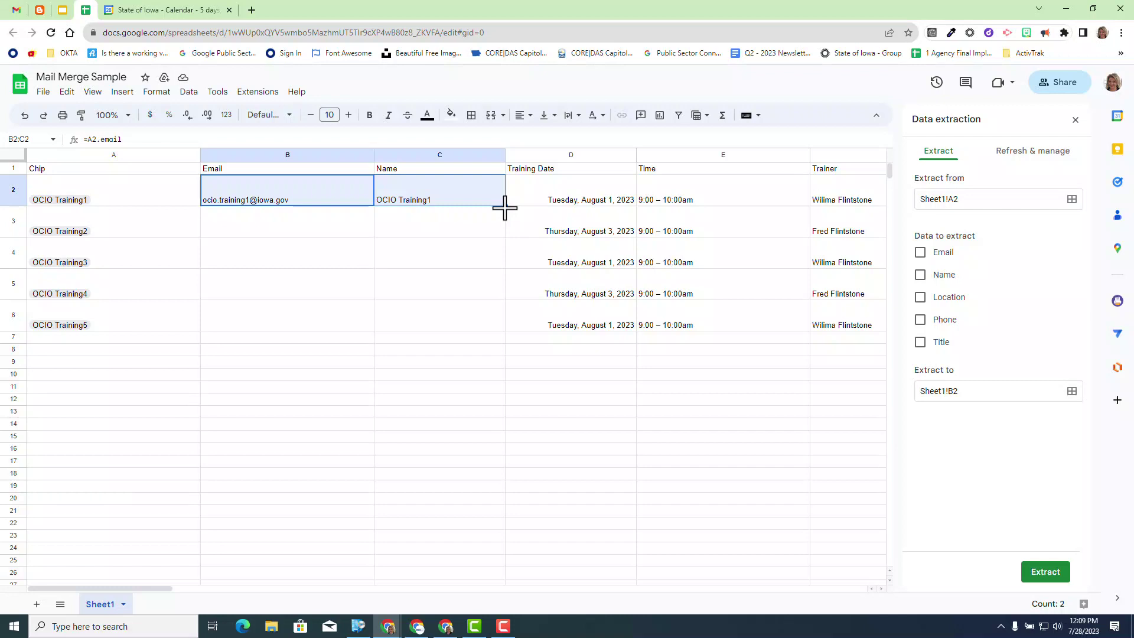
- Copy the extracted email and name from row 2 down to row 6, then preview row 6's person
{"action": "left_click_drag", "start_coordinate": [505, 207], "coordinate": [499, 313]}
{"action": "left_click", "coordinate": [331, 395]}
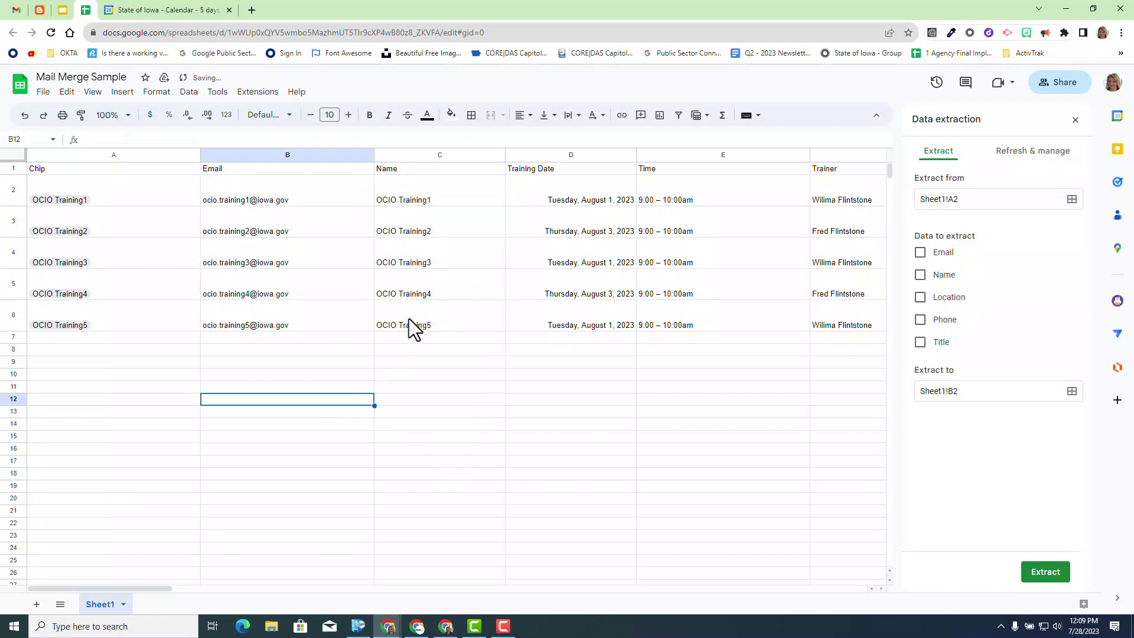
{"action": "left_click", "coordinate": [409, 319]}
{"action": "left_click", "coordinate": [310, 329]}
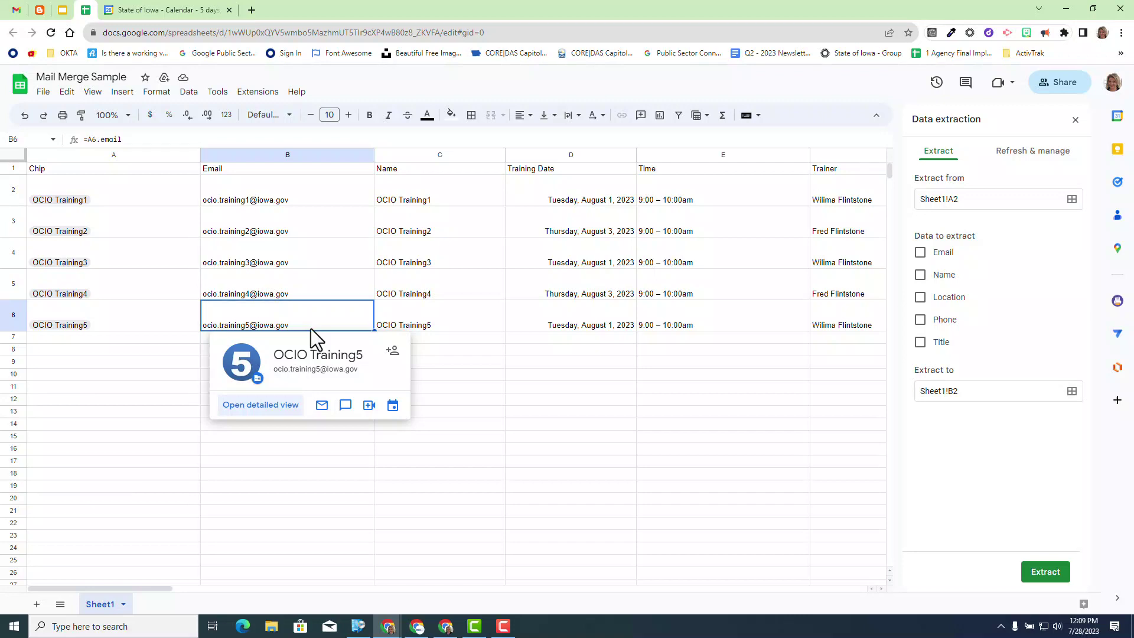
- Dismiss the person preview card and close the Data extraction panel
{"action": "left_click", "coordinate": [743, 411]}
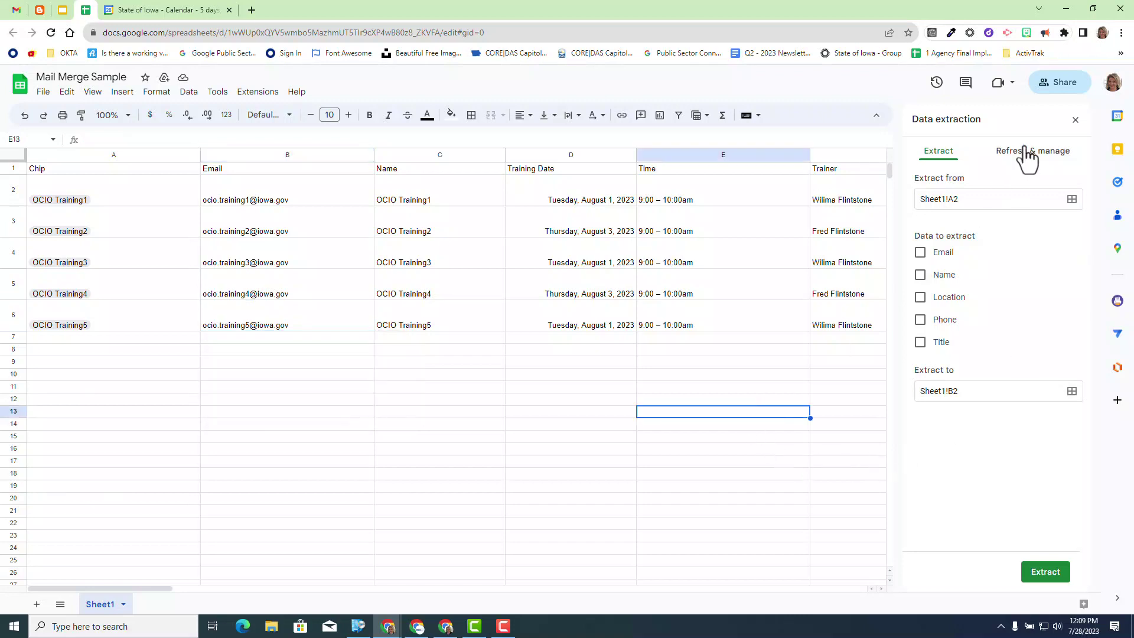
{"action": "left_click", "coordinate": [1076, 120]}
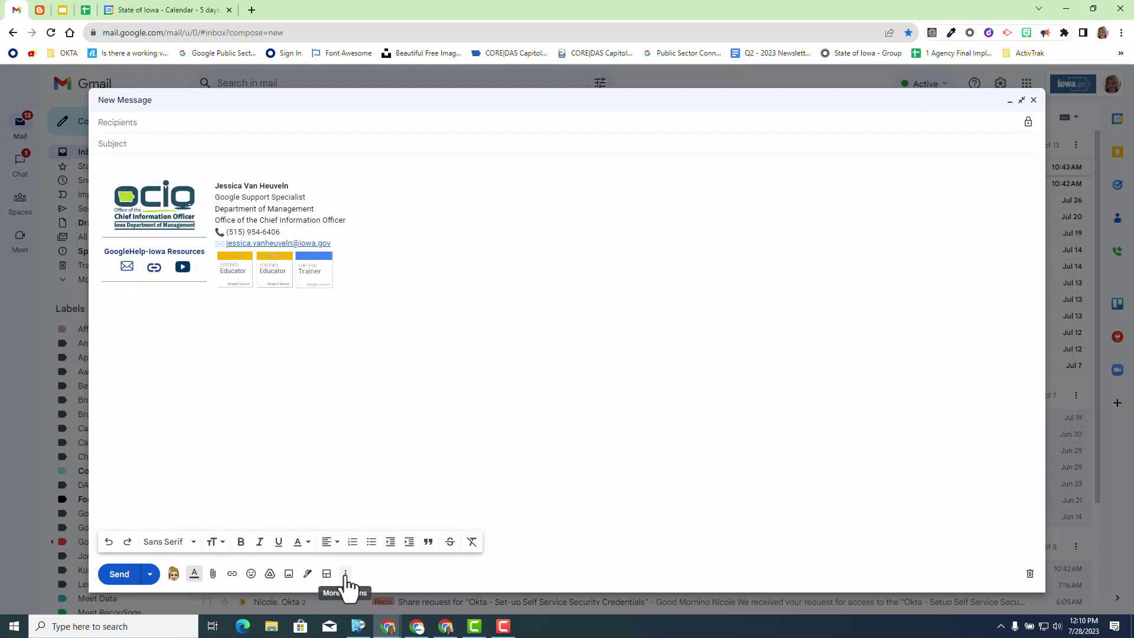
- Expand the draft's recipient options and tick the Mail Merge checkbox
{"action": "left_click", "coordinate": [994, 122]}
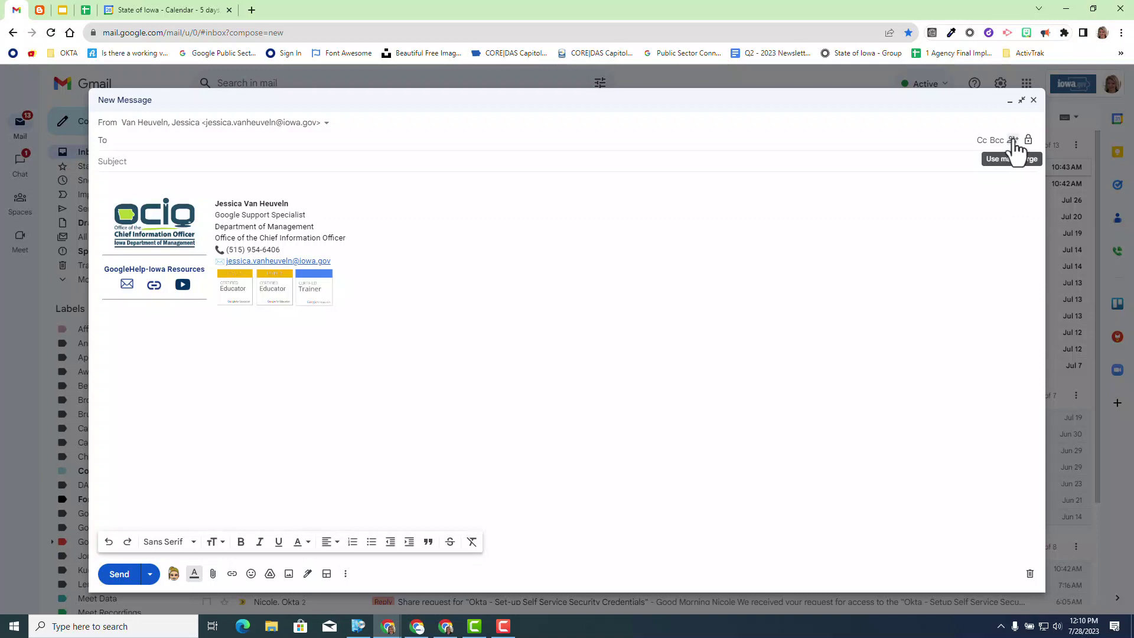
{"action": "left_click", "coordinate": [1012, 140]}
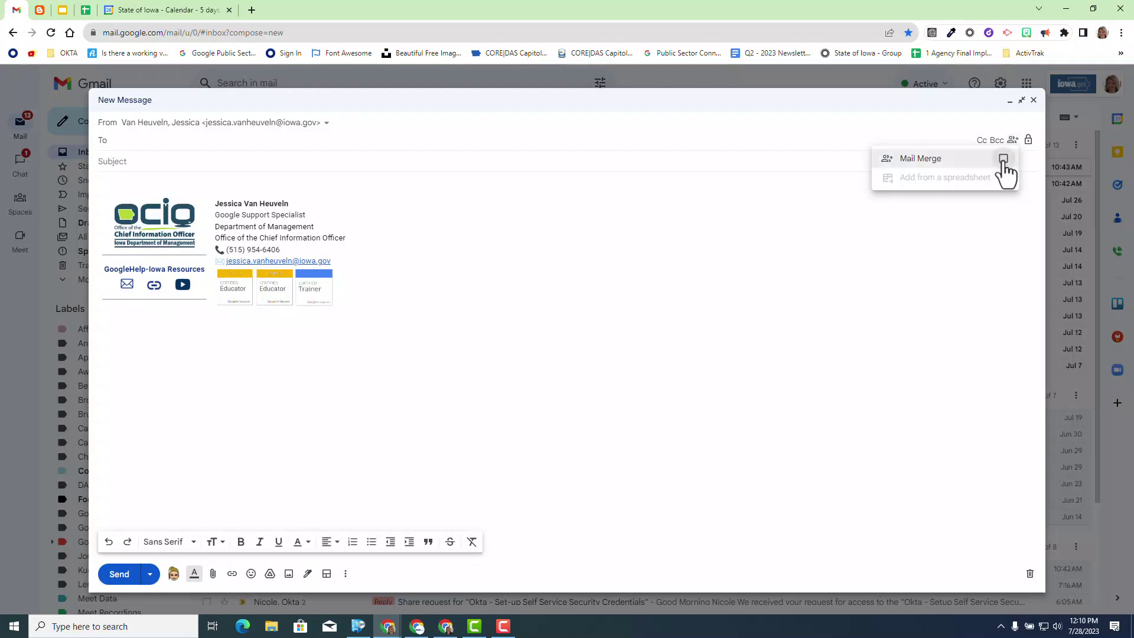
{"action": "left_click", "coordinate": [1003, 159]}
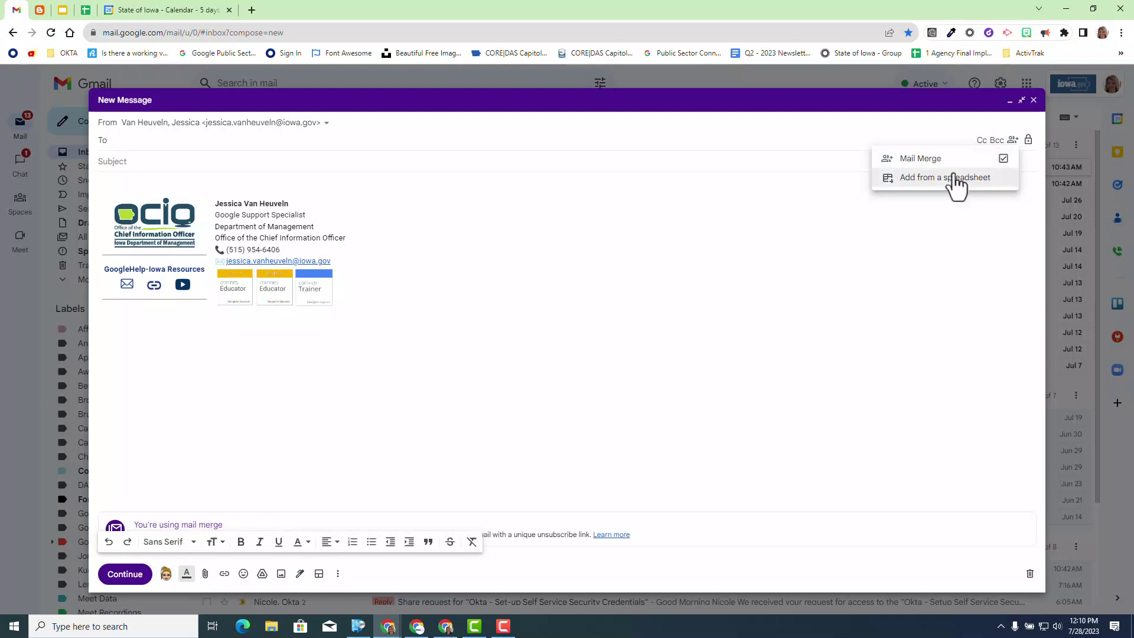
- Insert the Mail Merge Sample spreadsheet as the draft's recipient source
{"action": "left_click", "coordinate": [931, 180]}
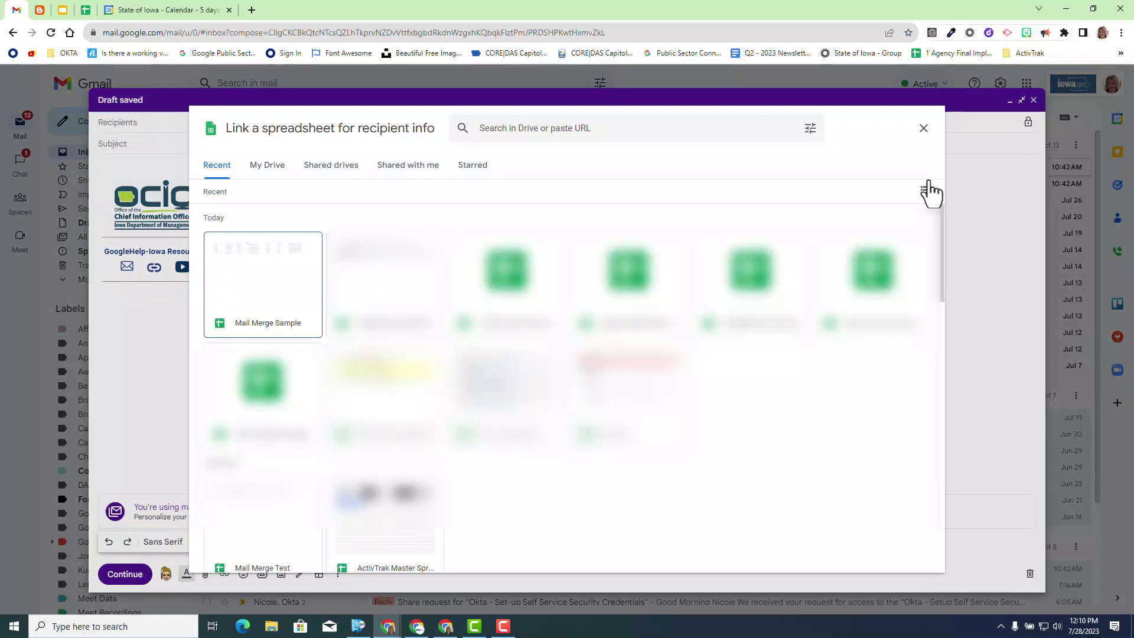
{"action": "left_click", "coordinate": [278, 280]}
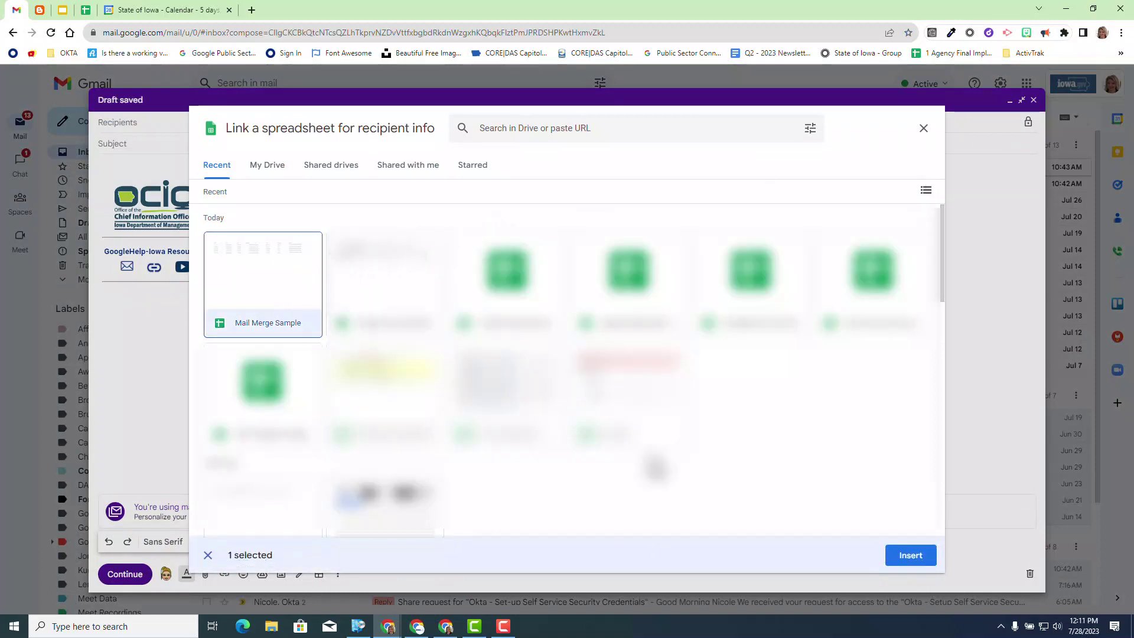
{"action": "left_click", "coordinate": [920, 562]}
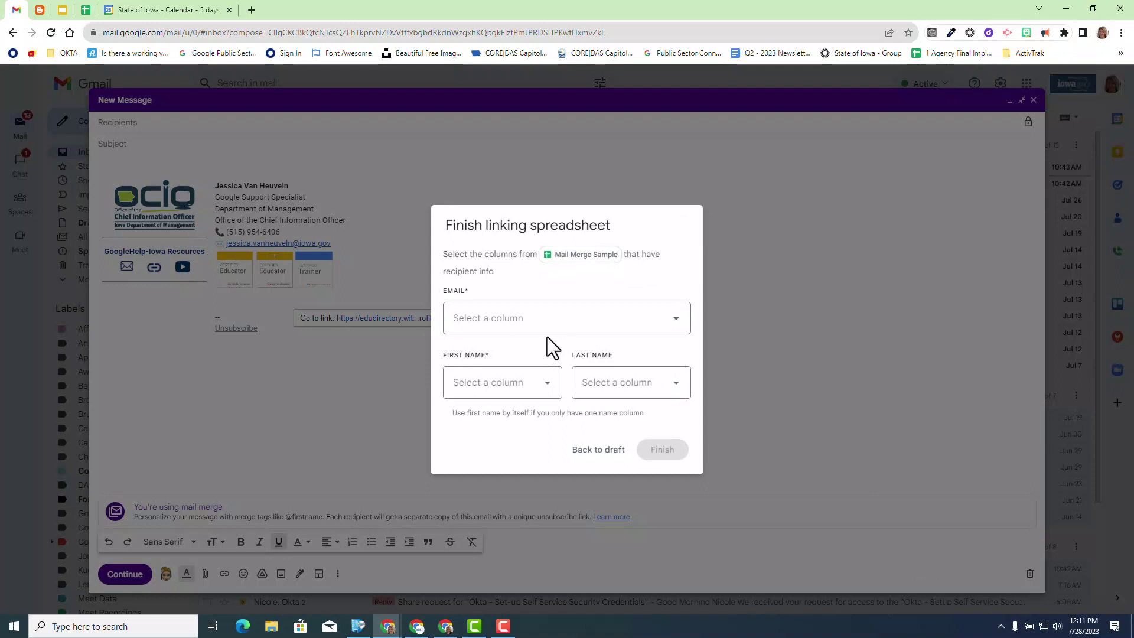
{"action": "left_click", "coordinate": [619, 333]}
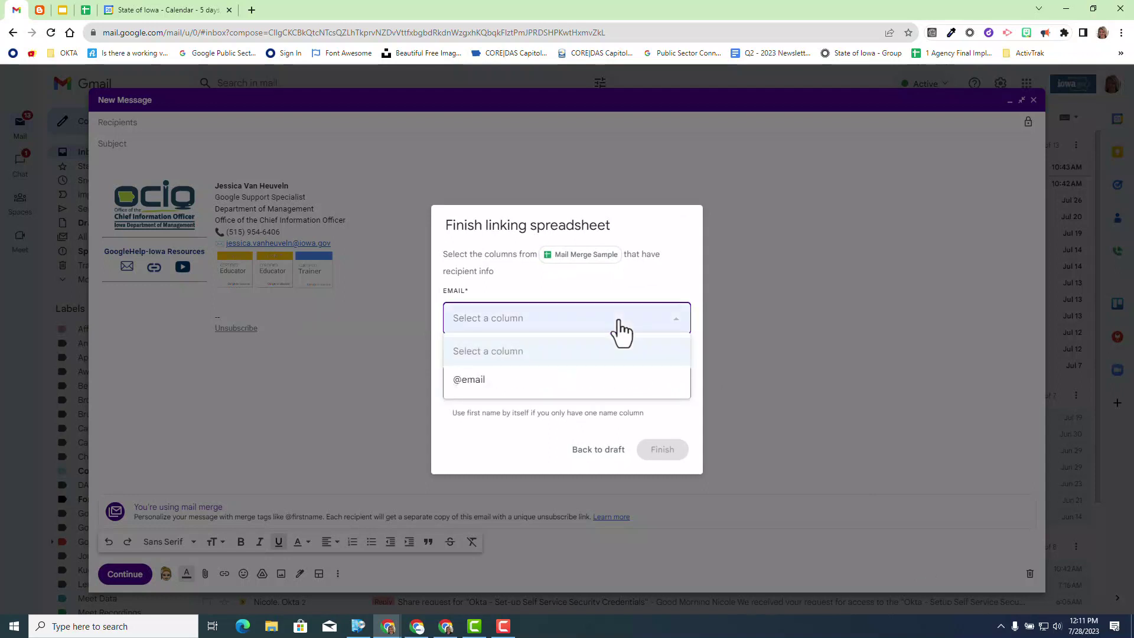
{"action": "left_click", "coordinate": [510, 387]}
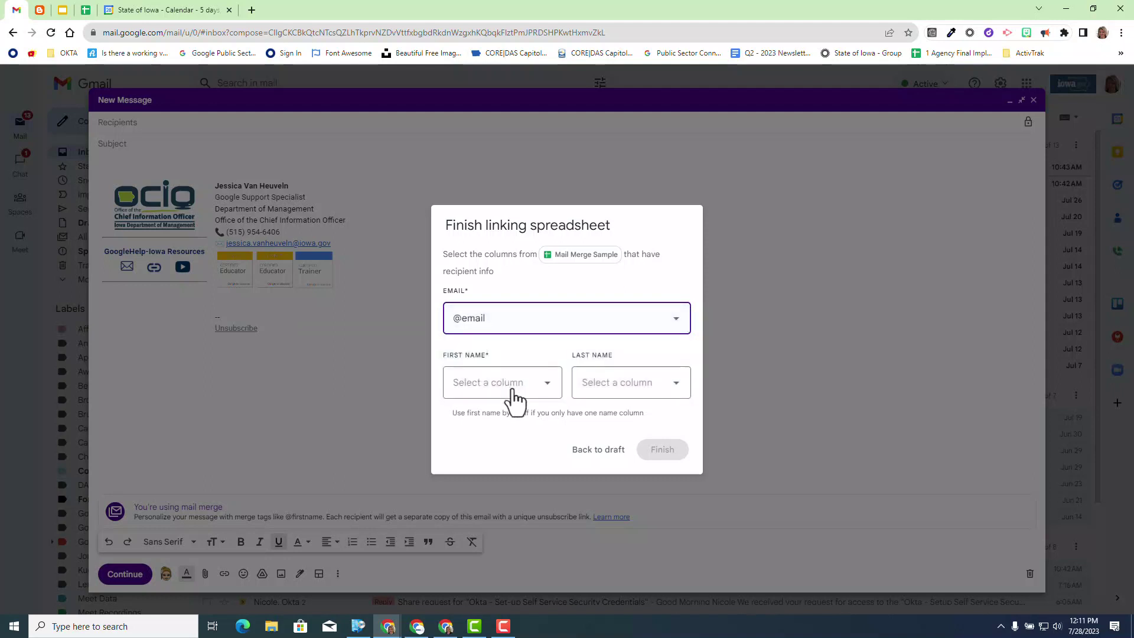
{"action": "left_click", "coordinate": [511, 390]}
{"action": "left_click", "coordinate": [525, 395]}
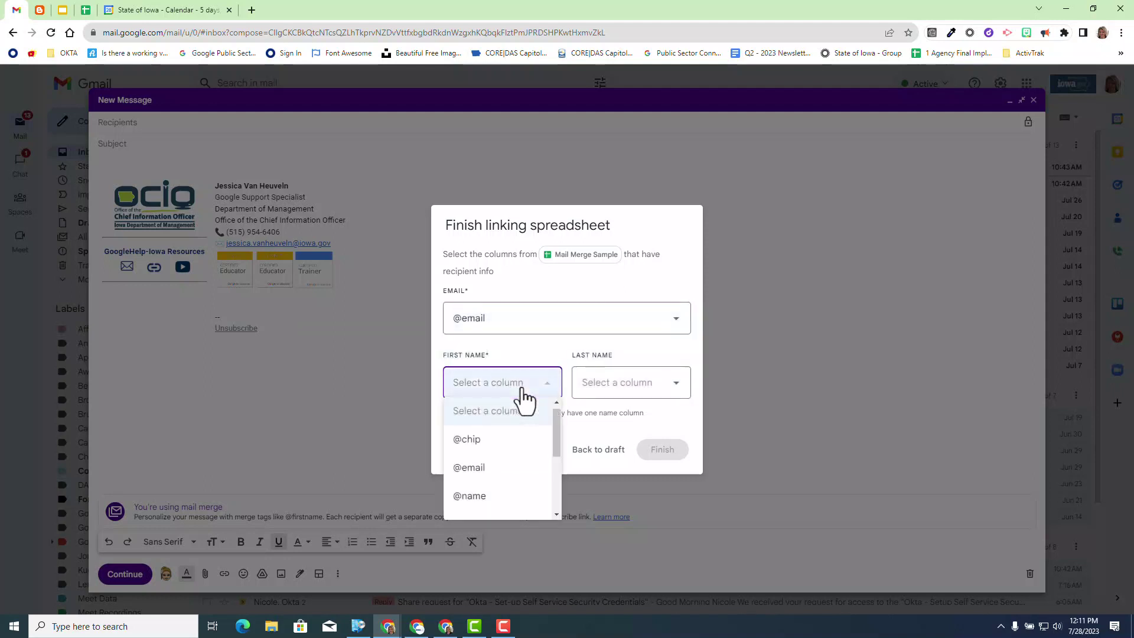
{"action": "left_click", "coordinate": [500, 497]}
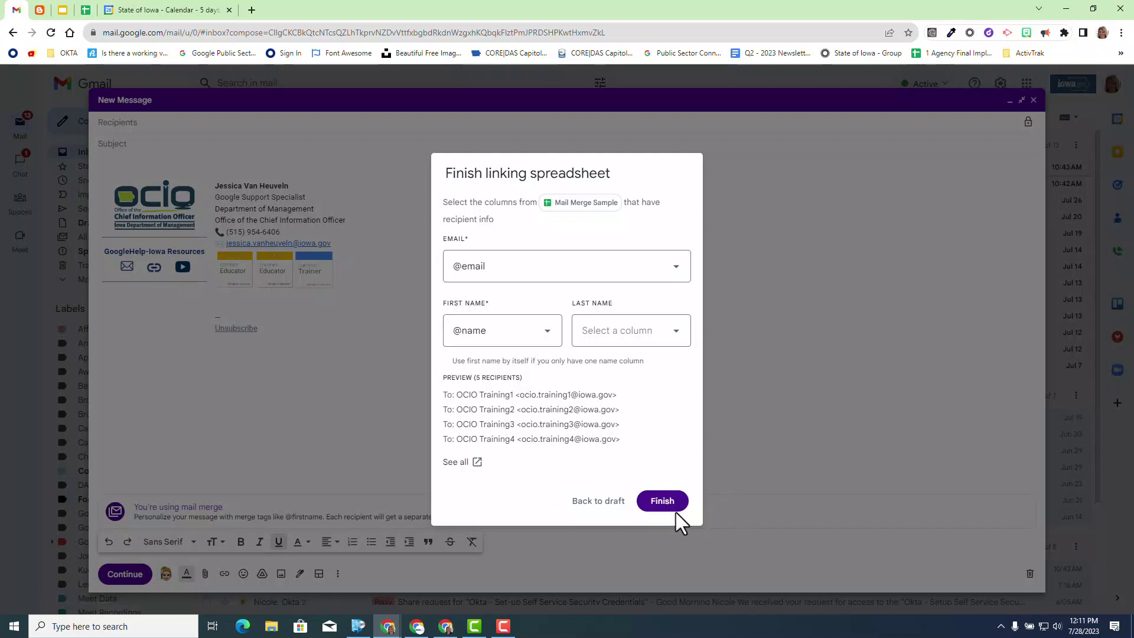
{"action": "left_click", "coordinate": [659, 504]}
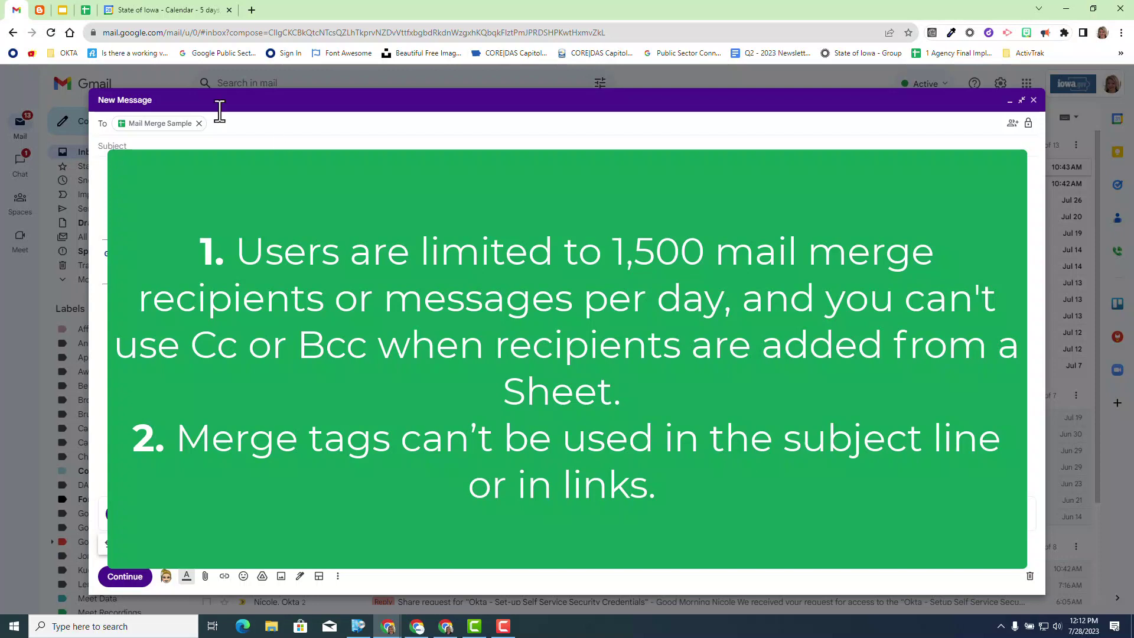
{"action": "left_click", "coordinate": [159, 143]}
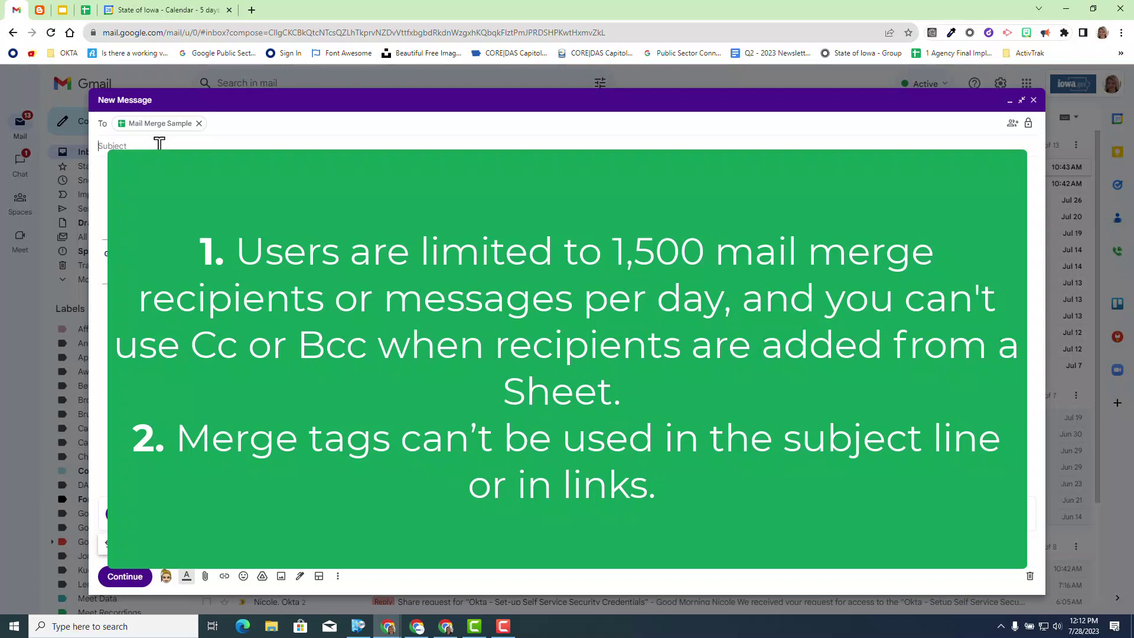
- Replace the stray subject text with 'Welcome Training Session', fixing the 'Welome' typo
{"action": "type", "text": "@"}
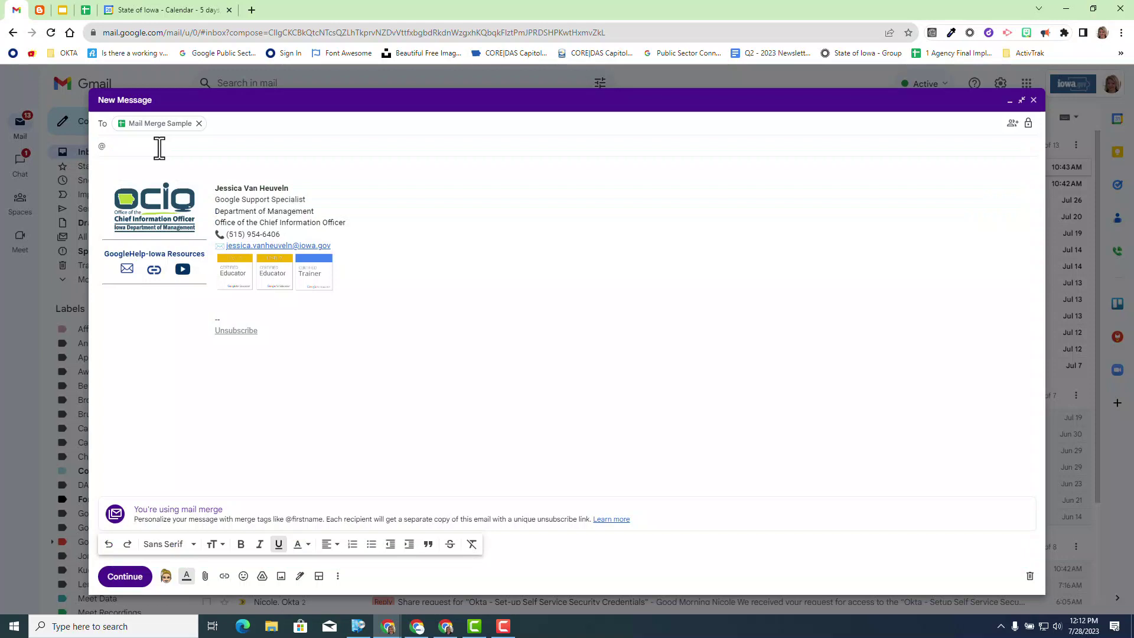
{"action": "type", "text": "Me"}
{"action": "key", "text": "BackSpace"}
{"action": "key", "text": "BackSpace"}
{"action": "key", "text": "BackSpace"}
{"action": "type", "text": "Welom"}
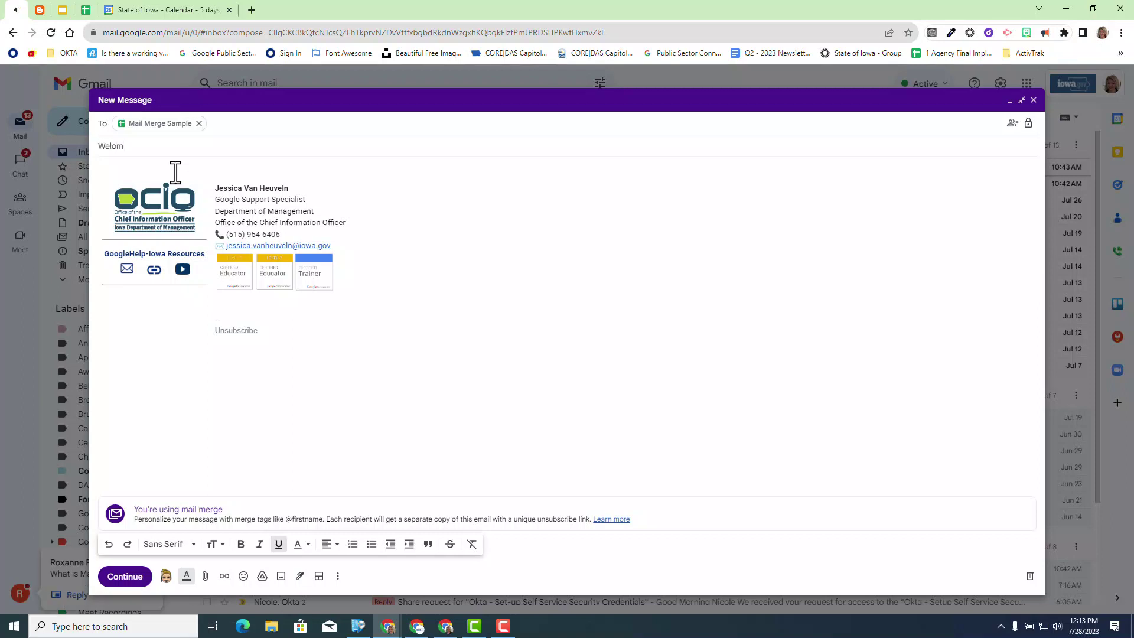
{"action": "type", "text": "e"}
{"action": "key", "text": "BackSpace"}
{"action": "key", "text": "BackSpace"}
{"action": "key", "text": "BackSpace"}
{"action": "type", "text": "come Training Session"}
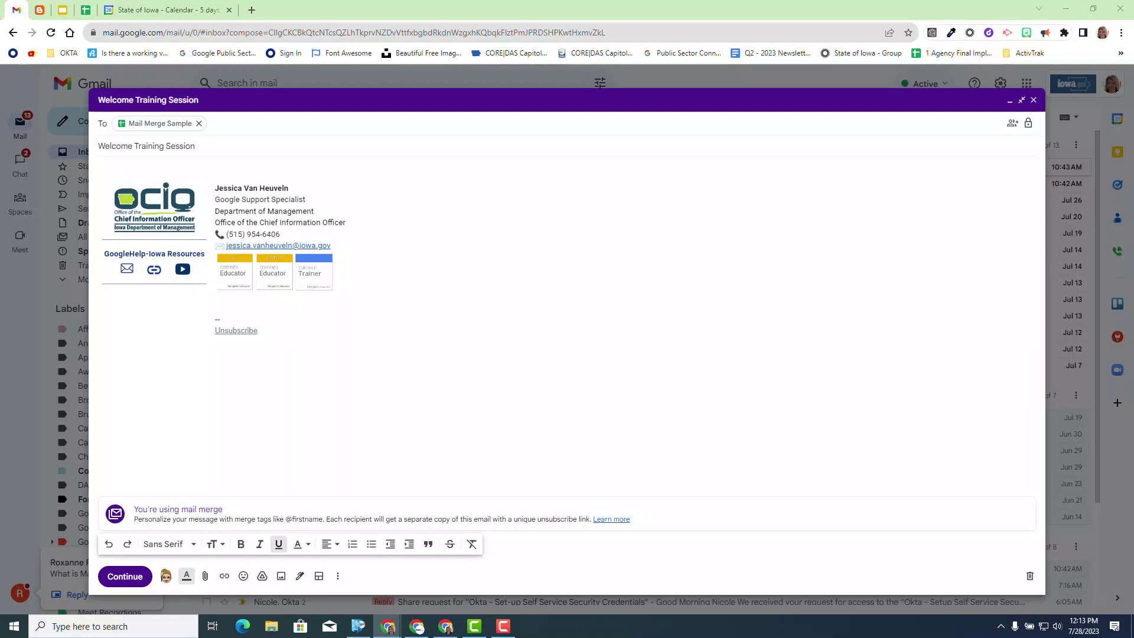
{"action": "left_click", "coordinate": [105, 171]}
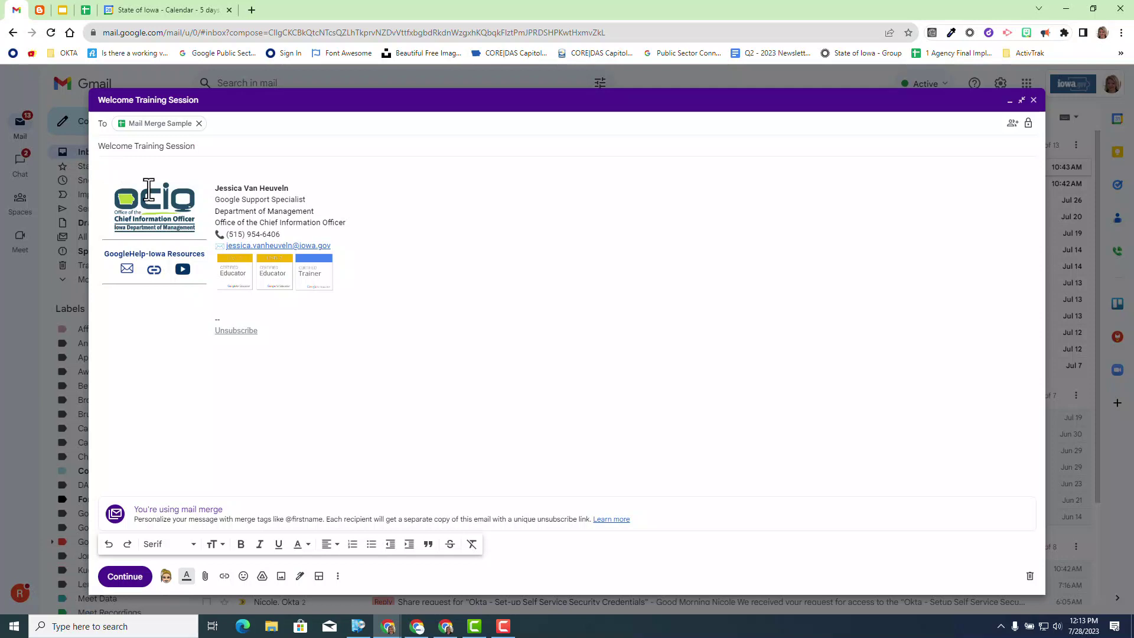
{"action": "type", "text": "Hello @"}
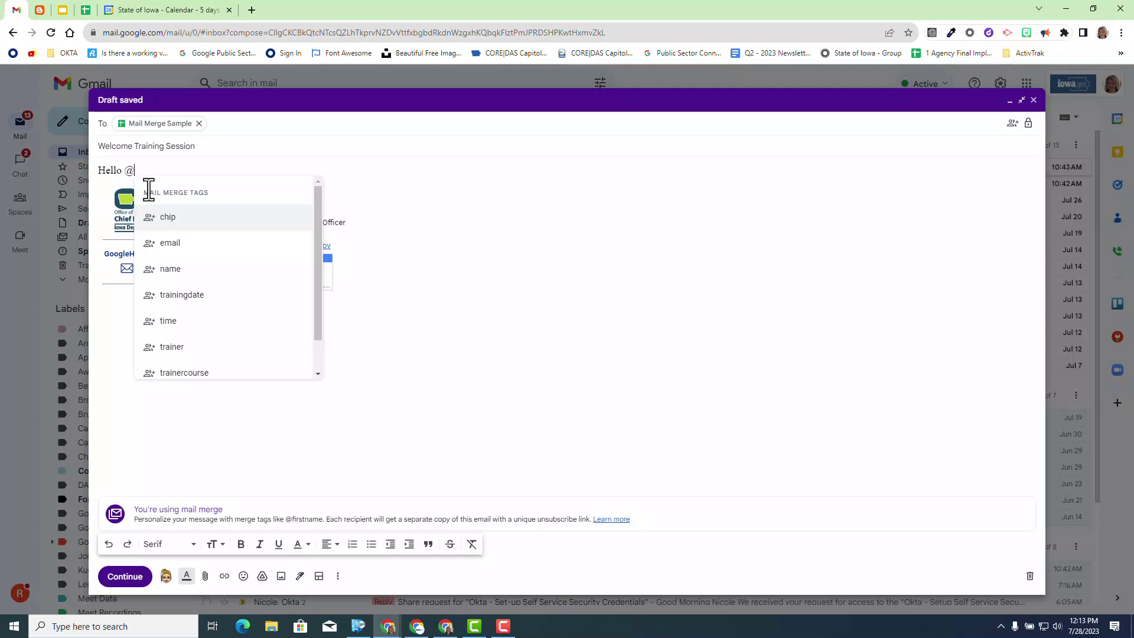
{"action": "left_click", "coordinate": [170, 269]}
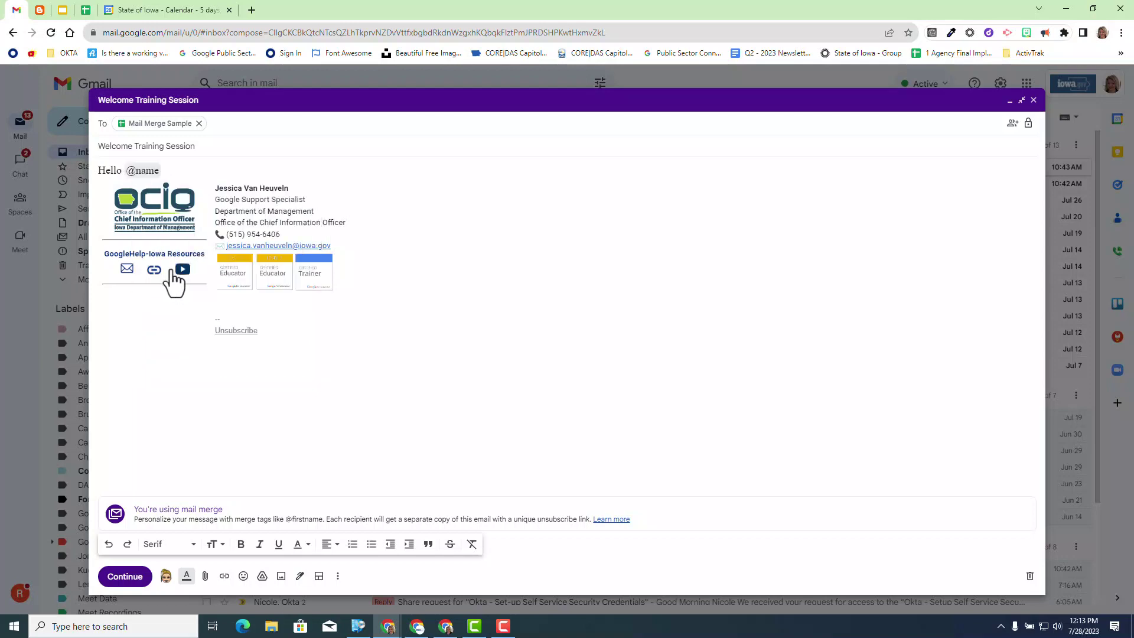
{"action": "type", "text": ","}
{"action": "key", "text": "Return"}
{"action": "key", "text": "Return"}
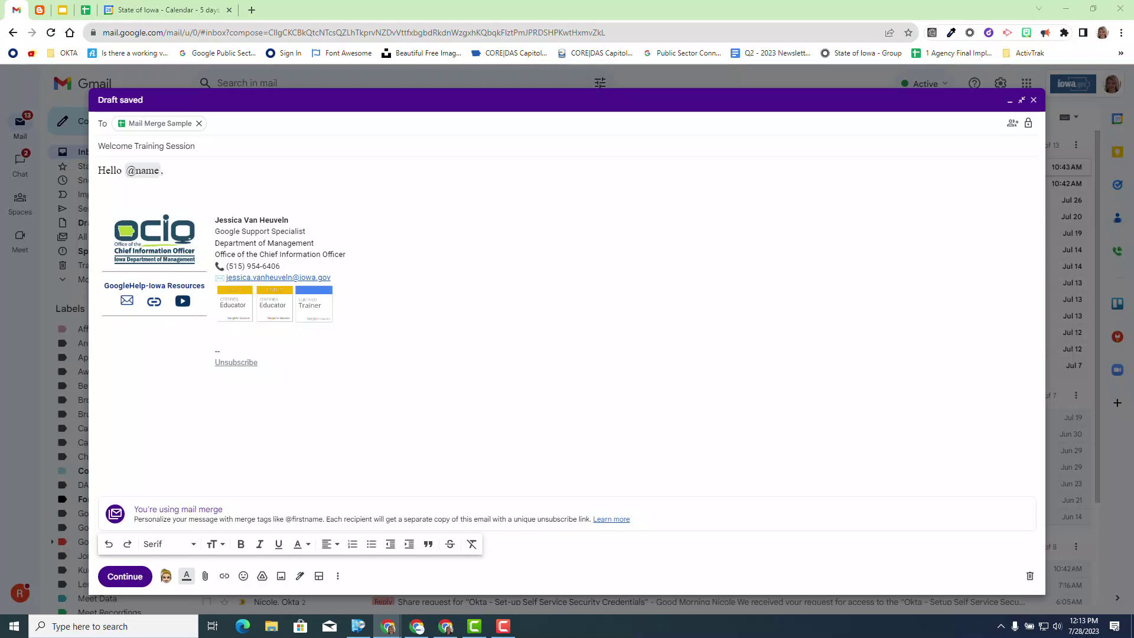
{"action": "type", "text": "Thank you for registering for the upcoming training. Please review the following information:"}
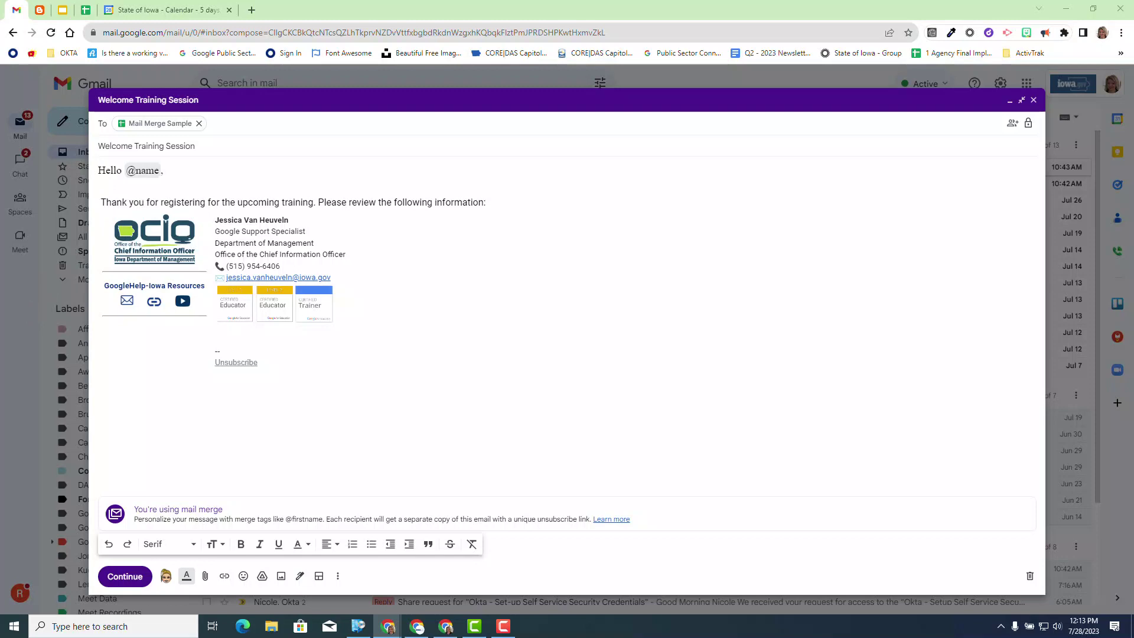
- Paste the bold Date, Time, Trainer, Trainer Course and Meet Link labels below the thank-you sentence
{"action": "left_click", "coordinate": [507, 215]}
{"action": "key", "text": "Return"}
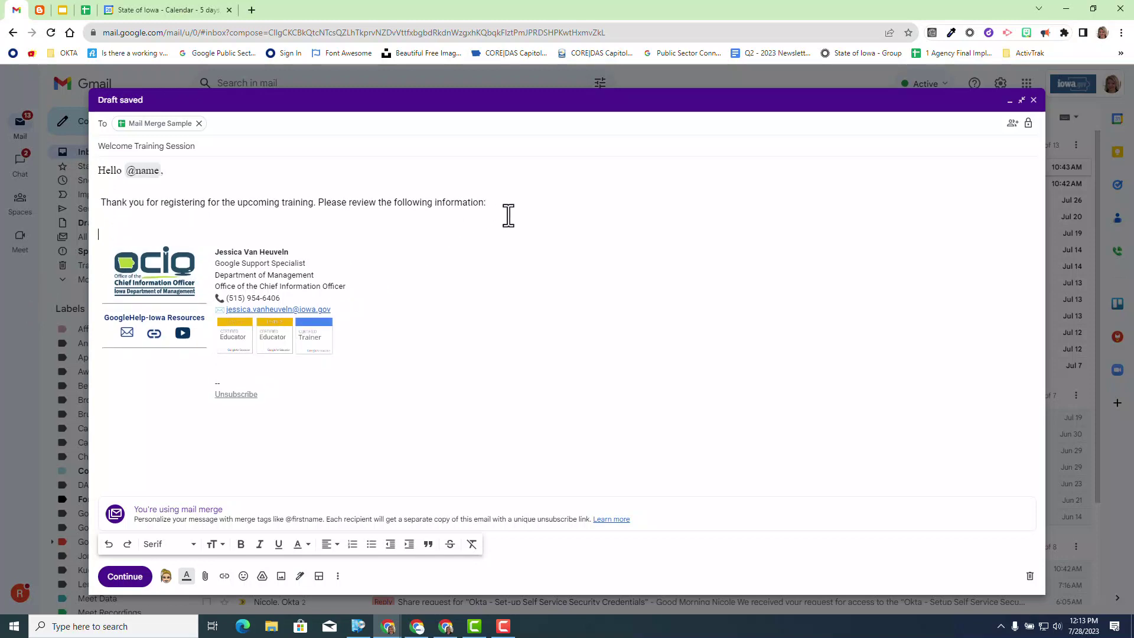
{"action": "type", "text": "Date: Time: Trainer: Trainer Course: Meet Link:"}
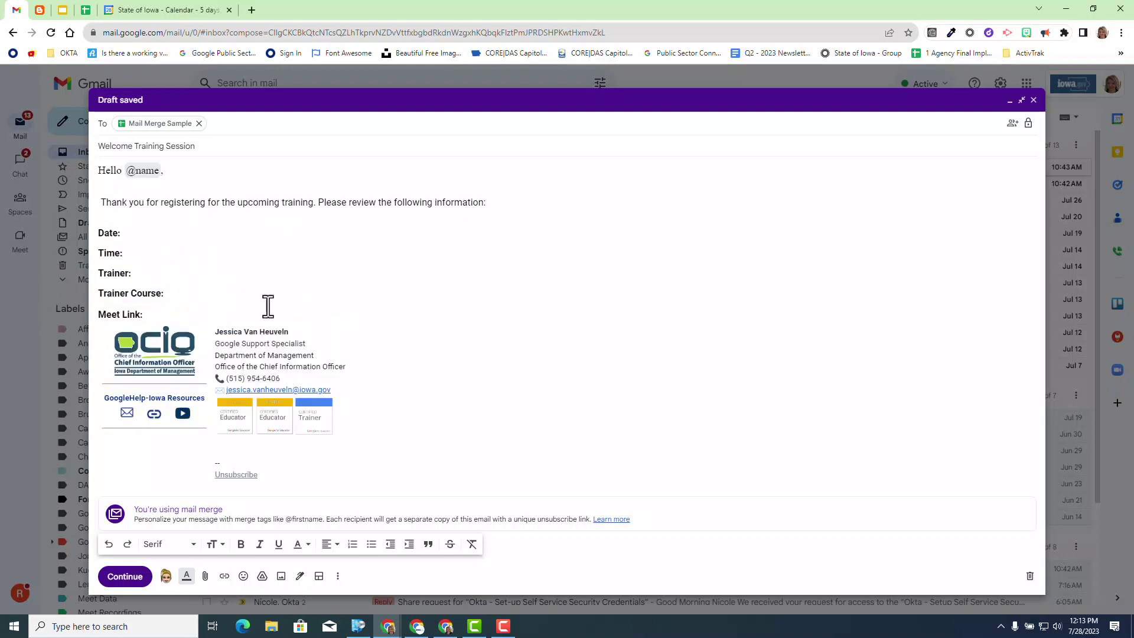
{"action": "key", "text": "Return"}
{"action": "key", "text": "Return"}
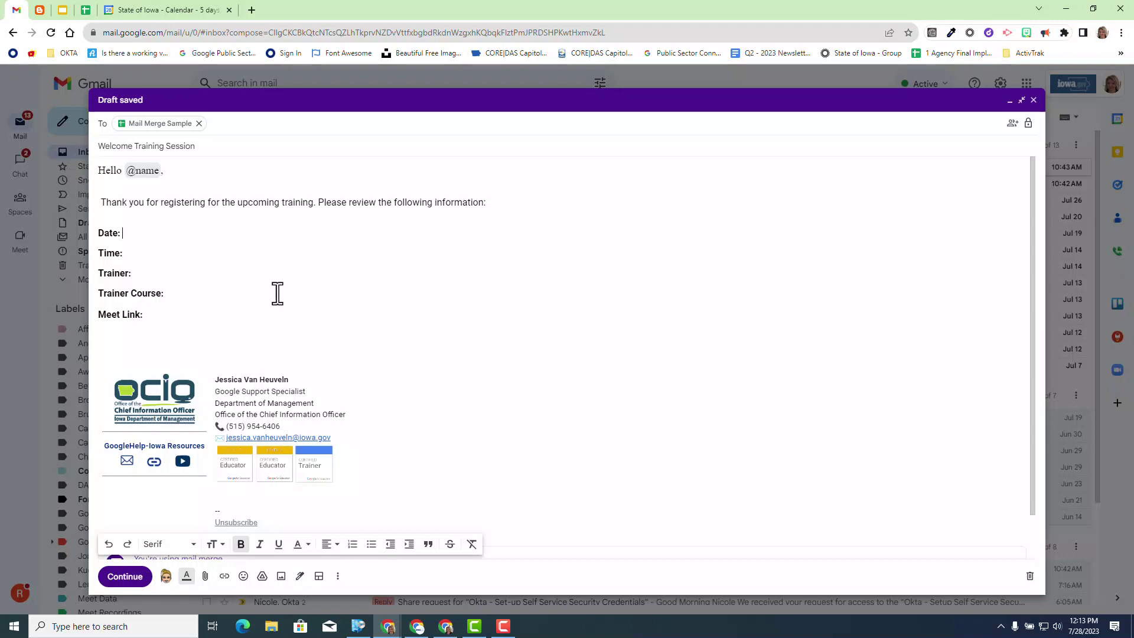
- Add the trainingdate, time and trainer merge tags after Date, Time and Trainer
{"action": "type", "text": "@"}
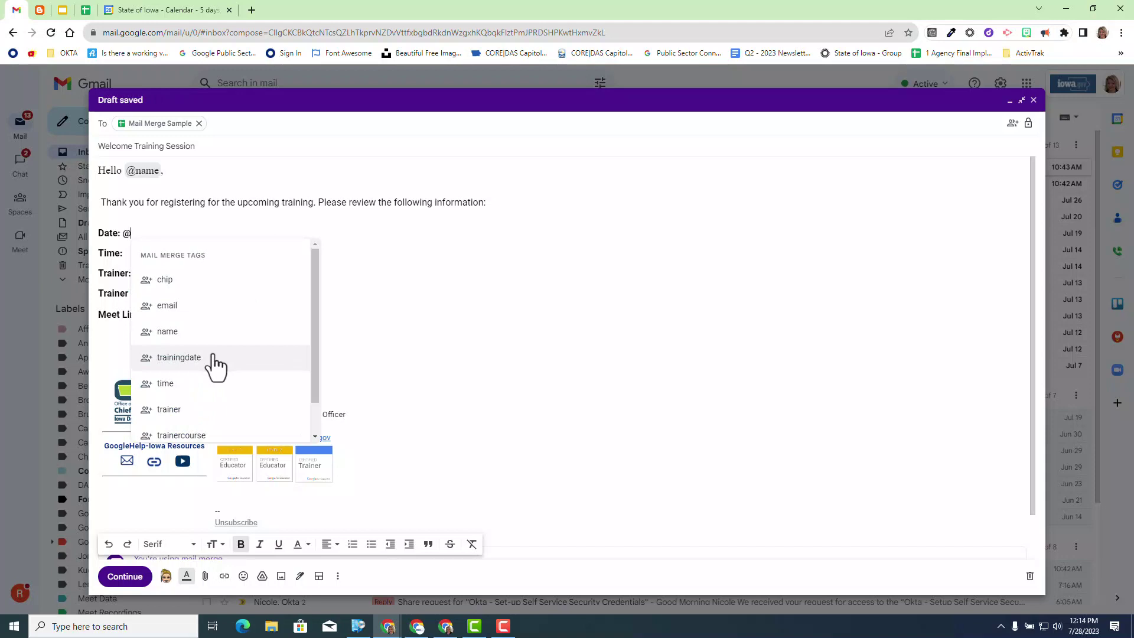
{"action": "left_click", "coordinate": [179, 357]}
{"action": "left_click", "coordinate": [136, 253]}
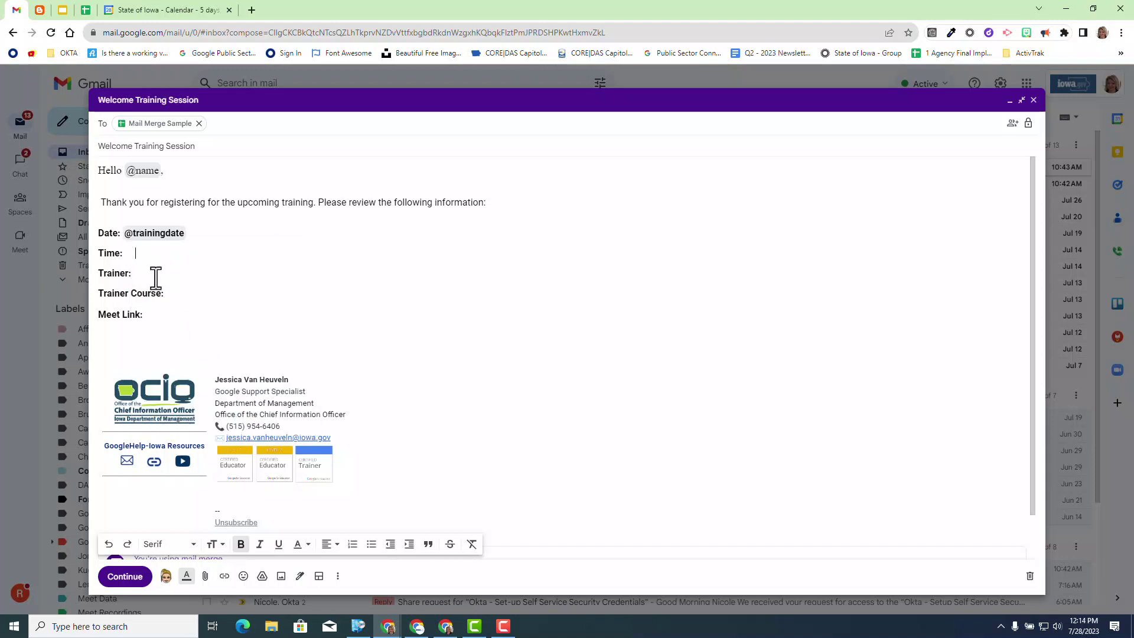
{"action": "type", "text": "@"}
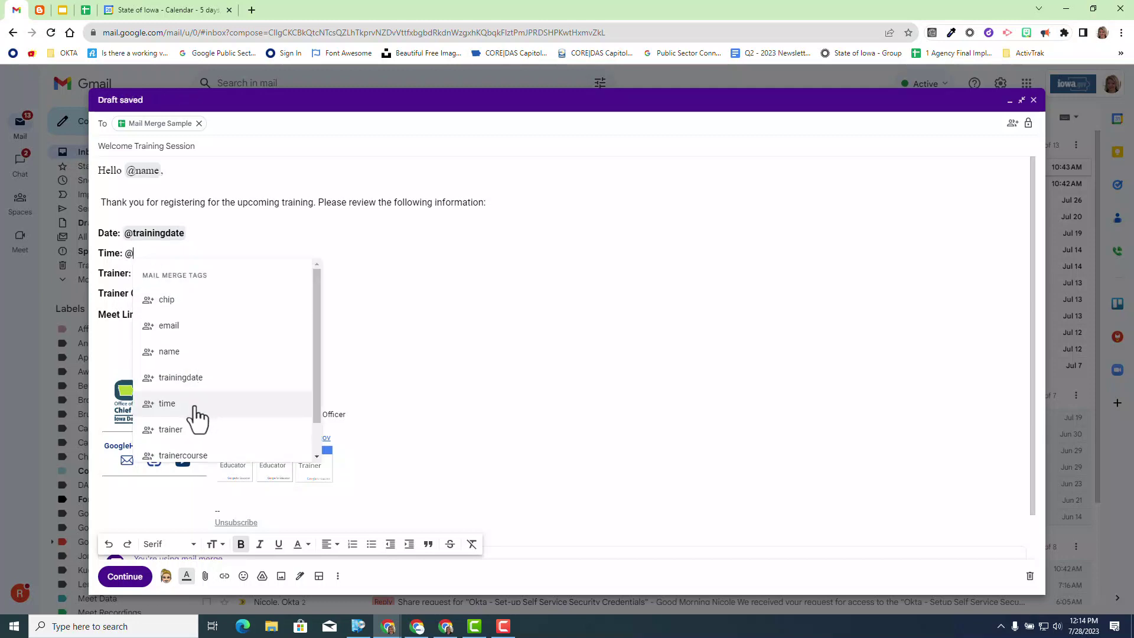
{"action": "left_click", "coordinate": [167, 403]}
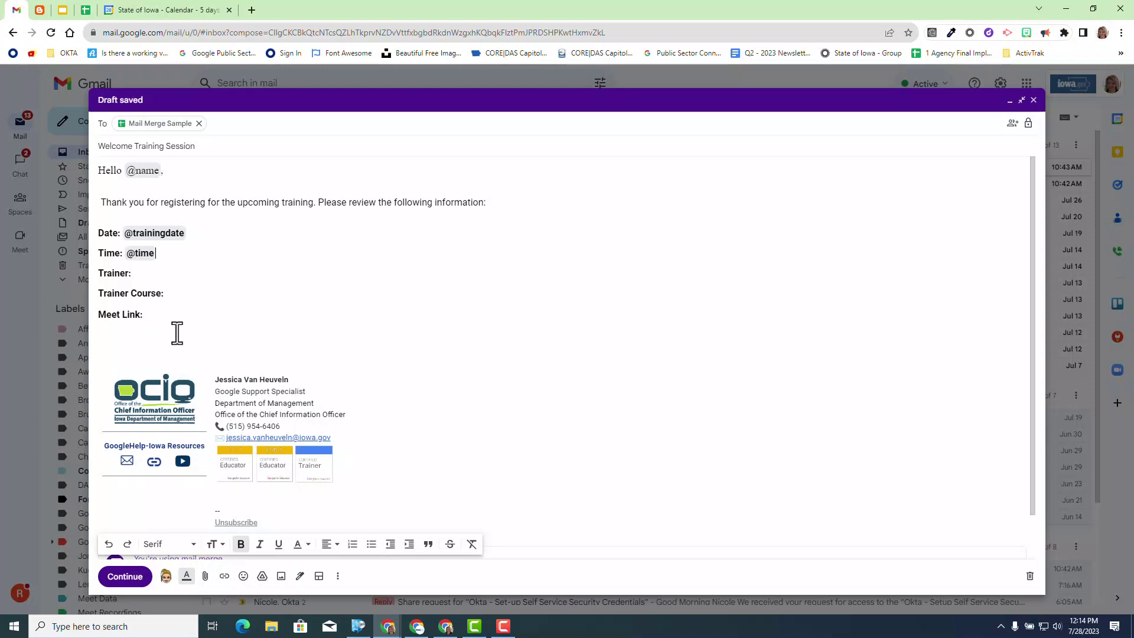
{"action": "left_click", "coordinate": [160, 275]}
{"action": "type", "text": "@"}
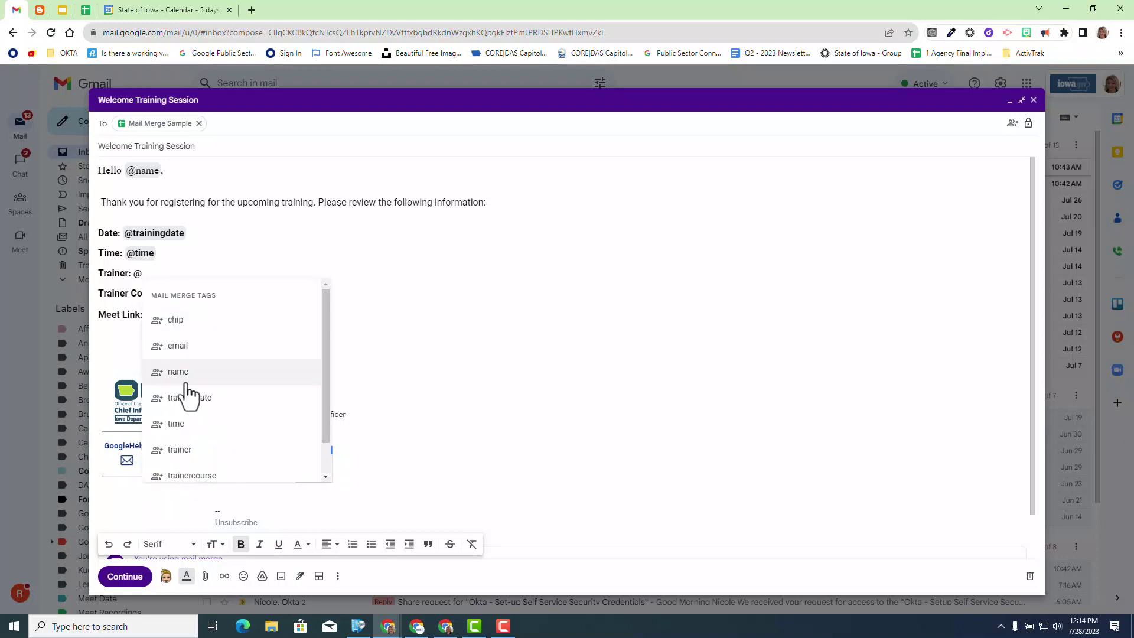
{"action": "left_click", "coordinate": [180, 449]}
- Add the trainercourse and meetlink merge tags after Trainer Course and Meet Link
{"action": "left_click", "coordinate": [195, 296]}
{"action": "type", "text": "@"}
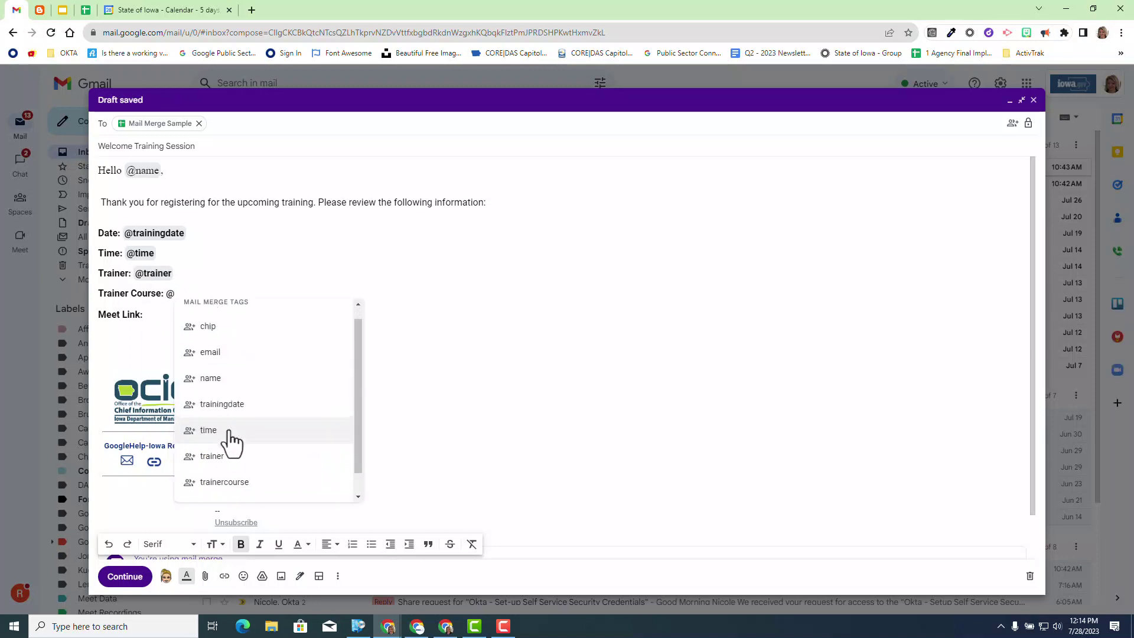
{"action": "scroll", "coordinate": [230, 449], "scroll_direction": "down", "scroll_amount": 1}
{"action": "left_click", "coordinate": [232, 464]}
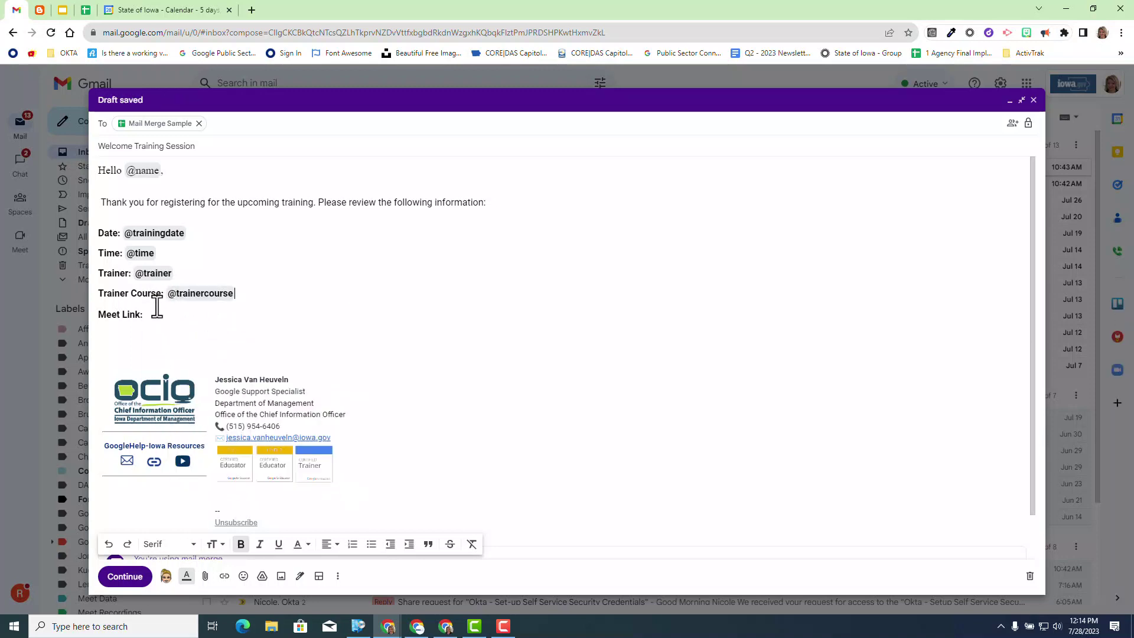
{"action": "left_click", "coordinate": [157, 316]}
{"action": "type", "text": "@"}
{"action": "scroll", "coordinate": [201, 461], "scroll_direction": "down", "scroll_amount": 2}
{"action": "left_click", "coordinate": [218, 506]}
{"action": "left_click", "coordinate": [200, 316]}
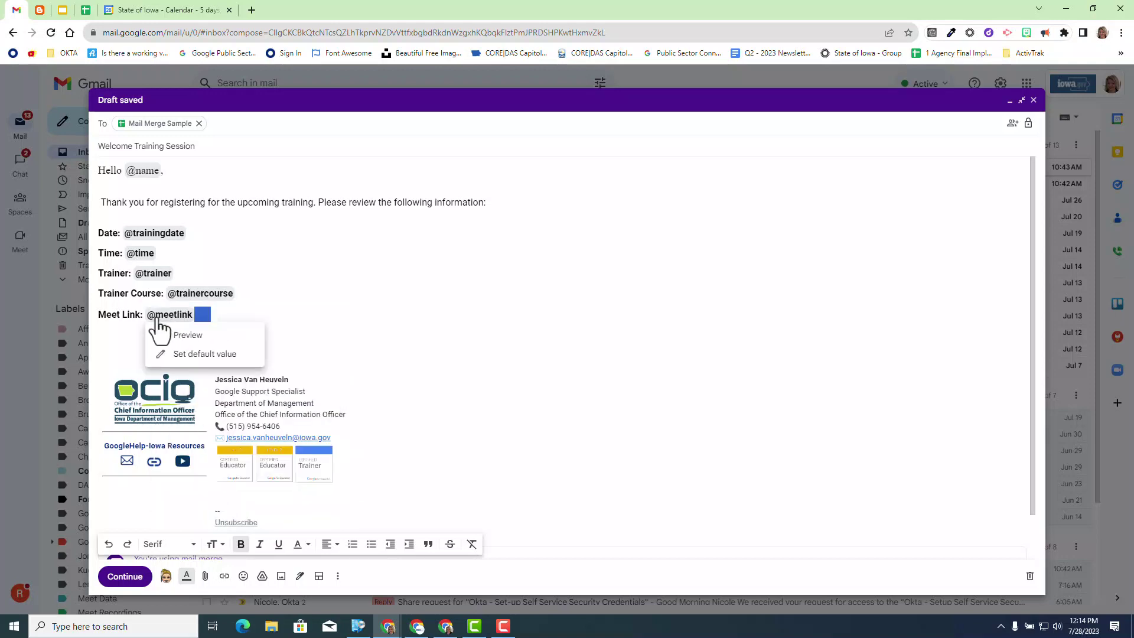
{"action": "left_click", "coordinate": [163, 316]}
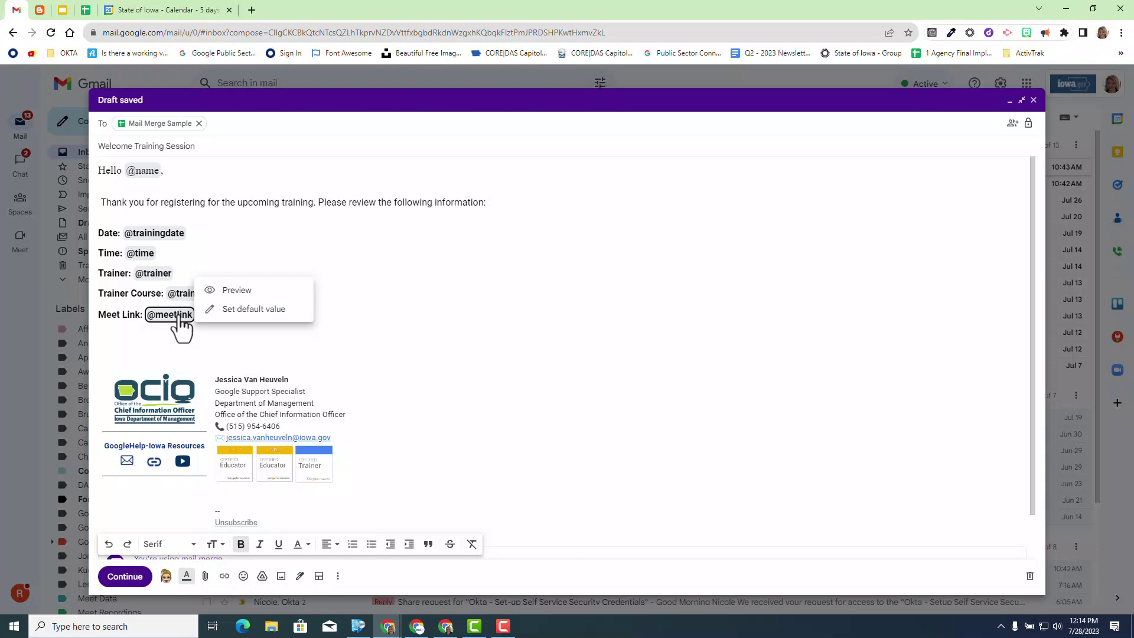
{"action": "left_click", "coordinate": [234, 293]}
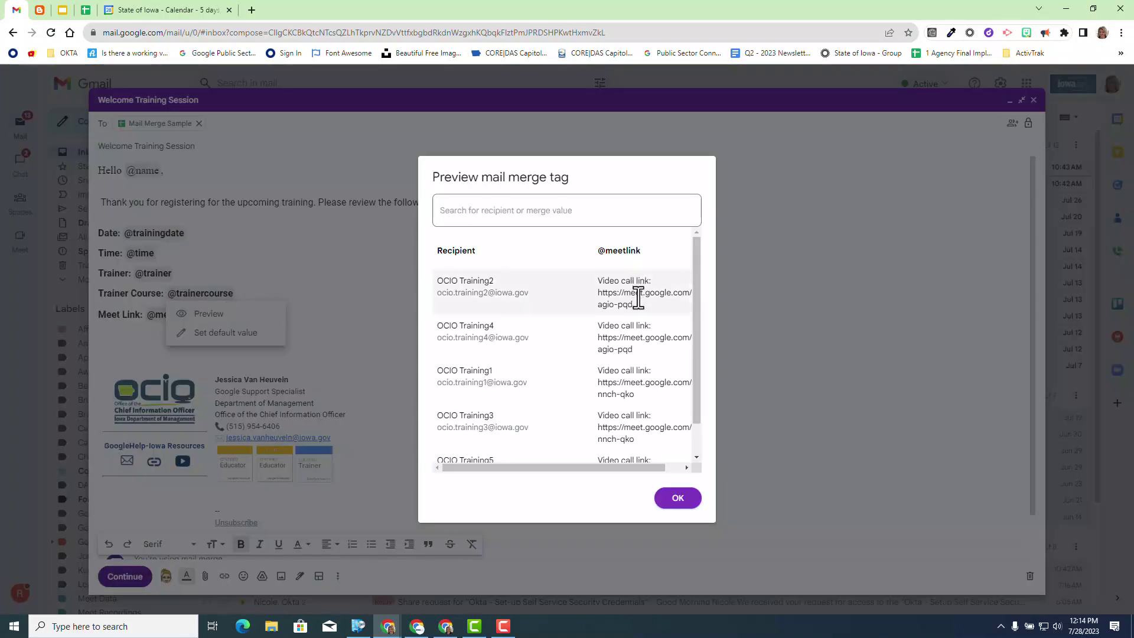
{"action": "scroll", "coordinate": [663, 381], "scroll_direction": "down", "scroll_amount": 1}
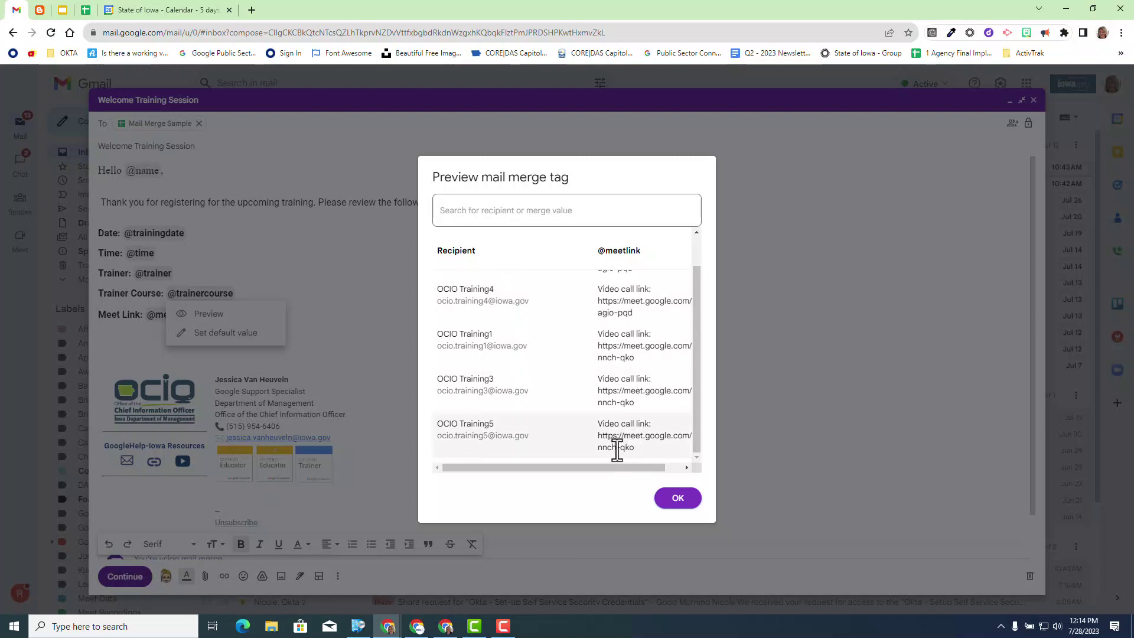
{"action": "scroll", "coordinate": [618, 443], "scroll_direction": "up", "scroll_amount": 1}
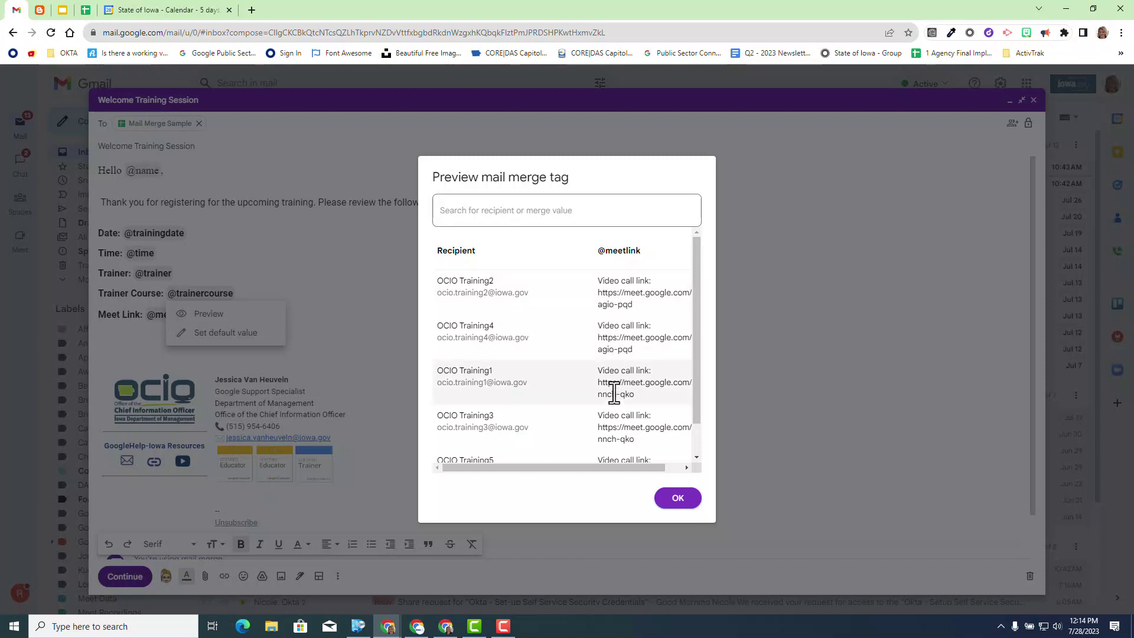
{"action": "left_click", "coordinate": [676, 499]}
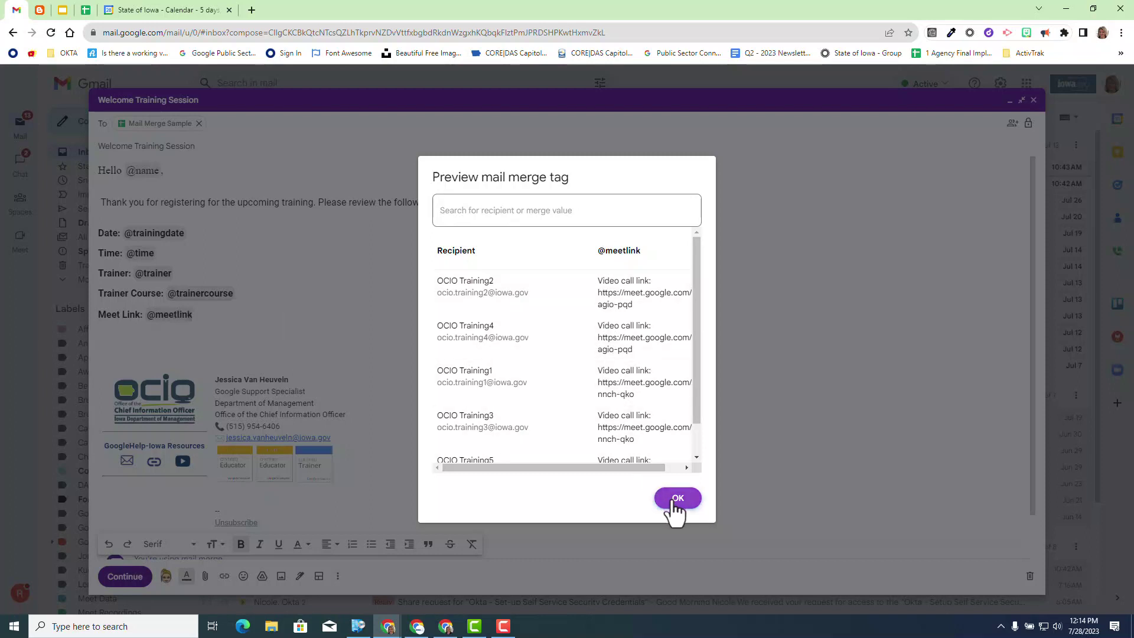
{"action": "left_click", "coordinate": [204, 296]}
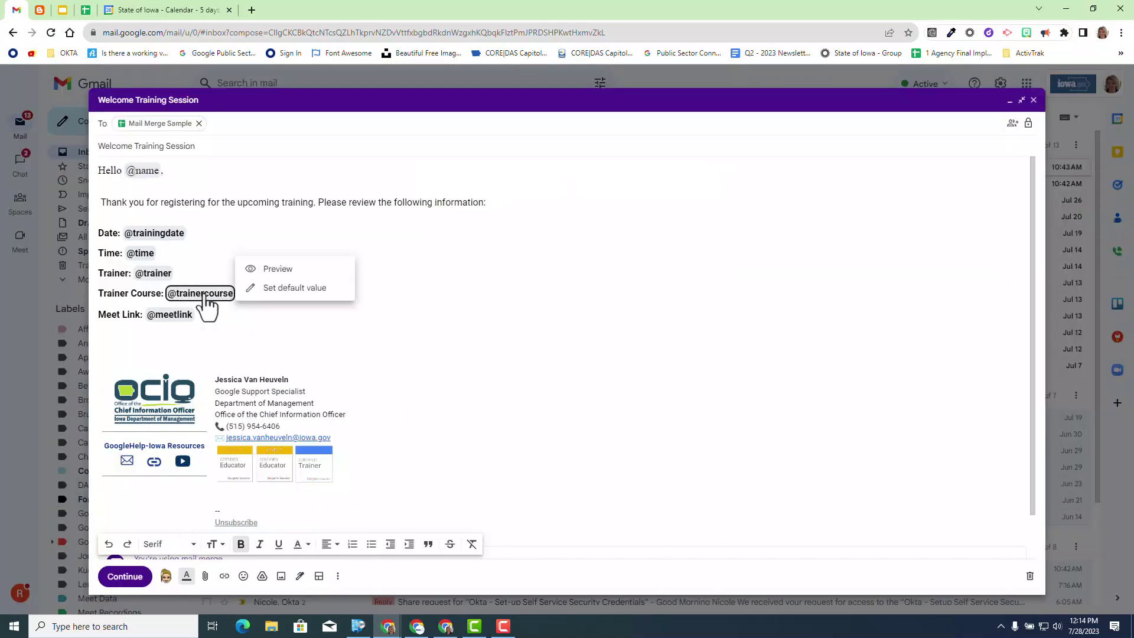
{"action": "left_click", "coordinate": [295, 289]}
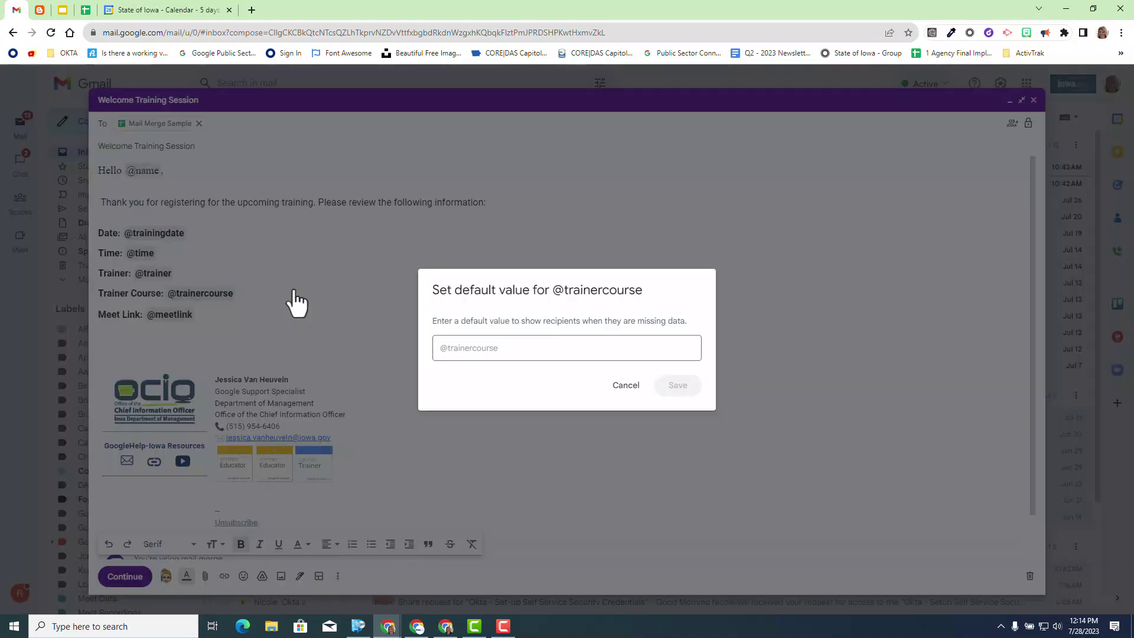
{"action": "left_click", "coordinate": [477, 348]}
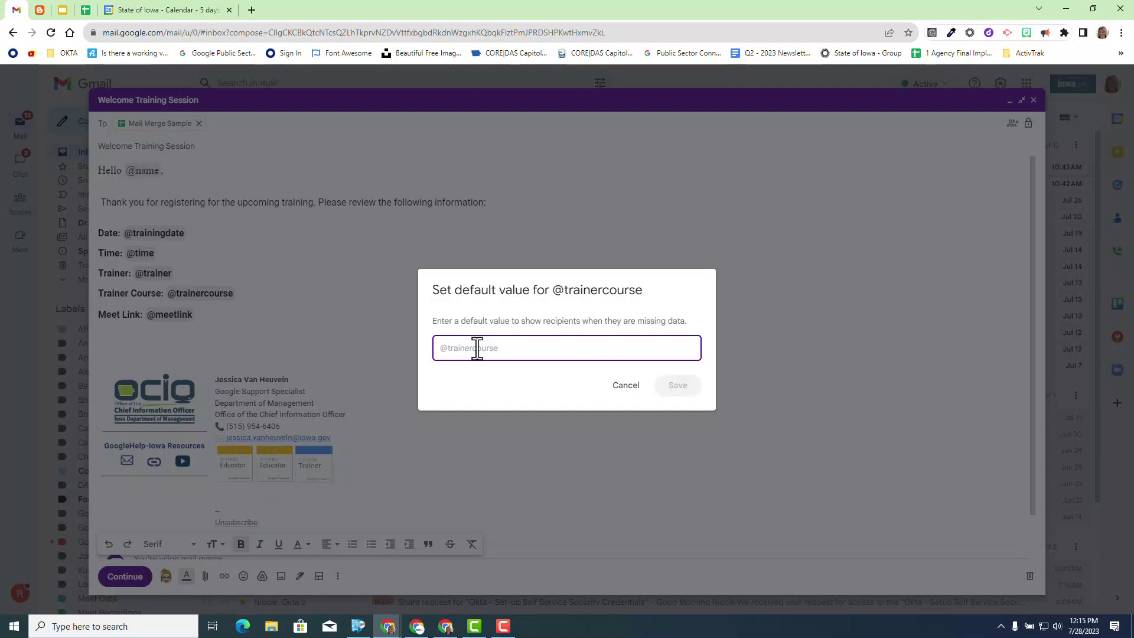
{"action": "left_click", "coordinate": [628, 387]}
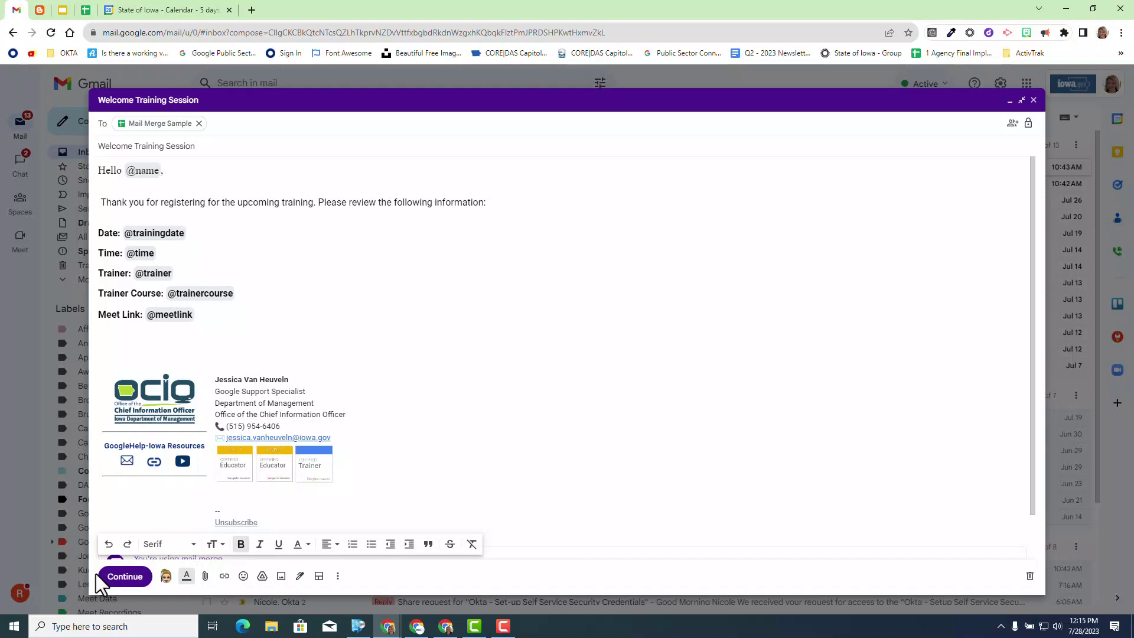
- Continue the mail merge and dismiss the junk-mail notice with 'Don't show again' checked
{"action": "left_click", "coordinate": [135, 580]}
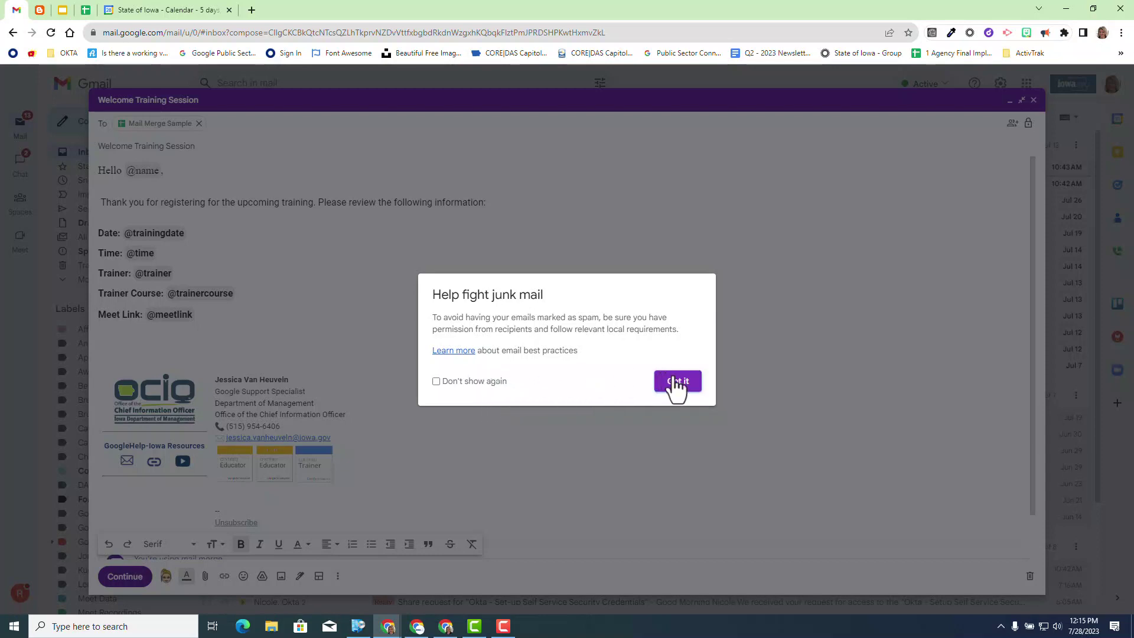
{"action": "left_click", "coordinate": [469, 381]}
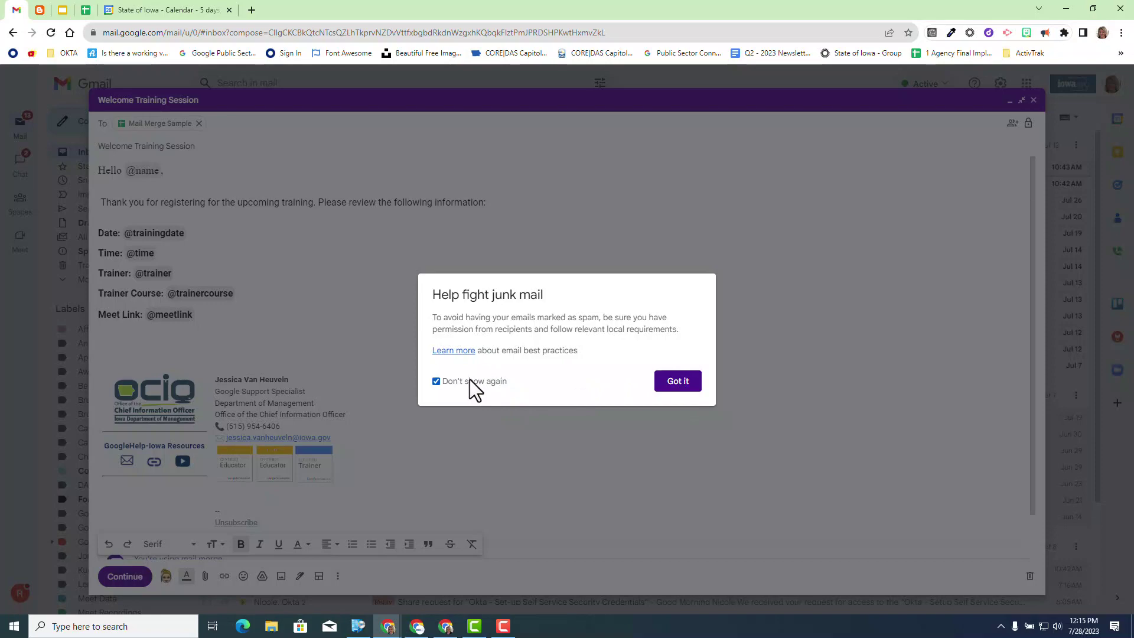
{"action": "left_click", "coordinate": [692, 382]}
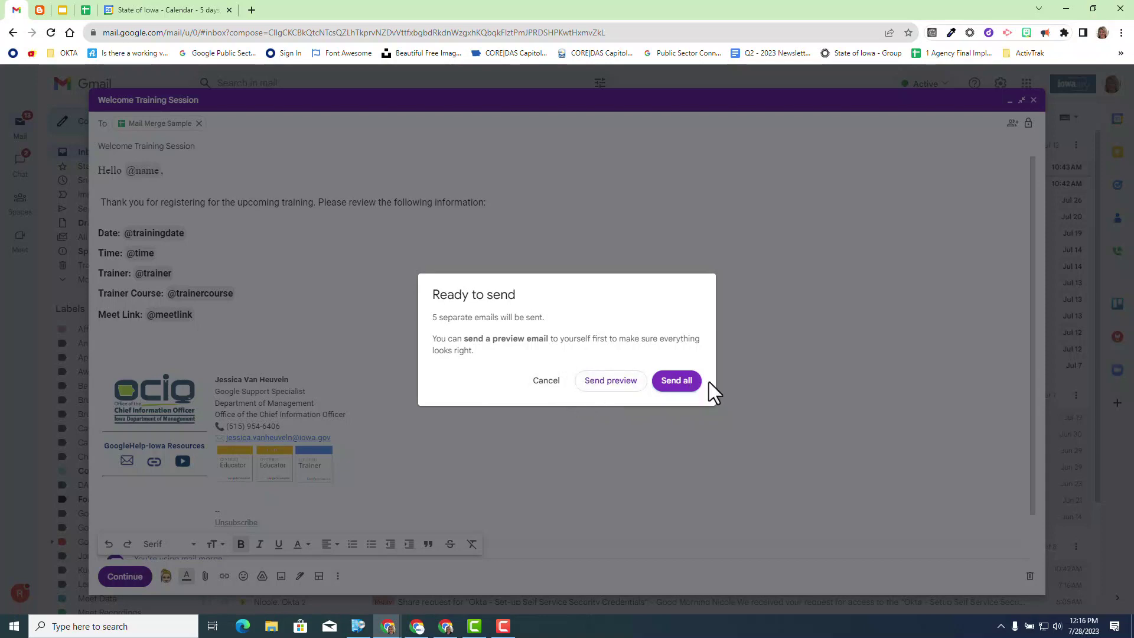
- Send all 5 merged Welcome Training Session emails to the sheet's recipients
{"action": "left_click", "coordinate": [684, 383]}
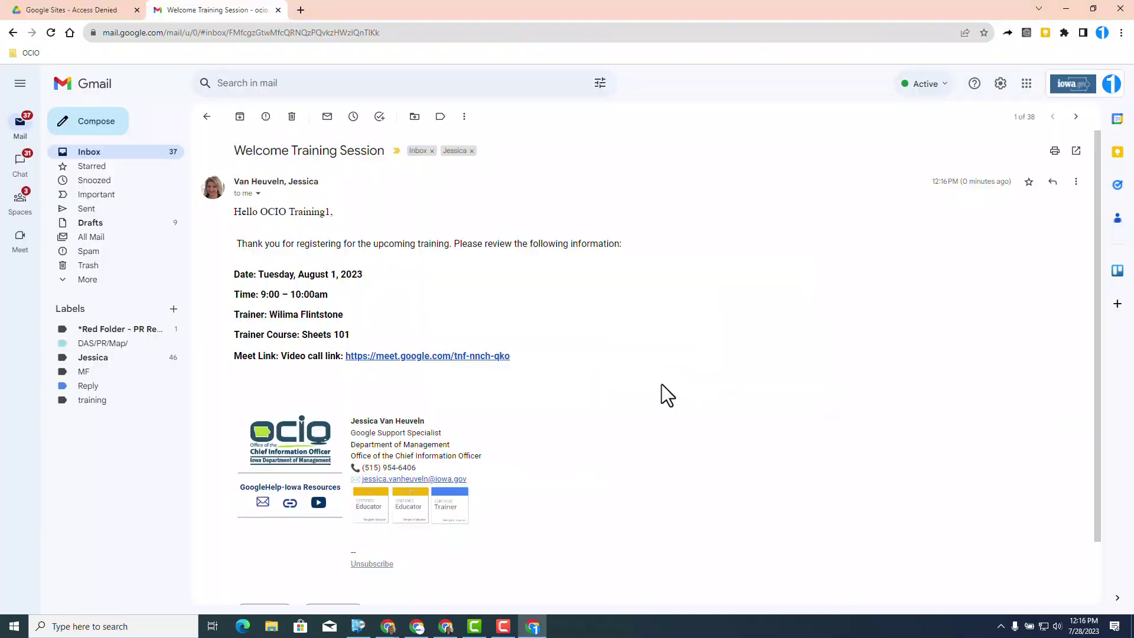